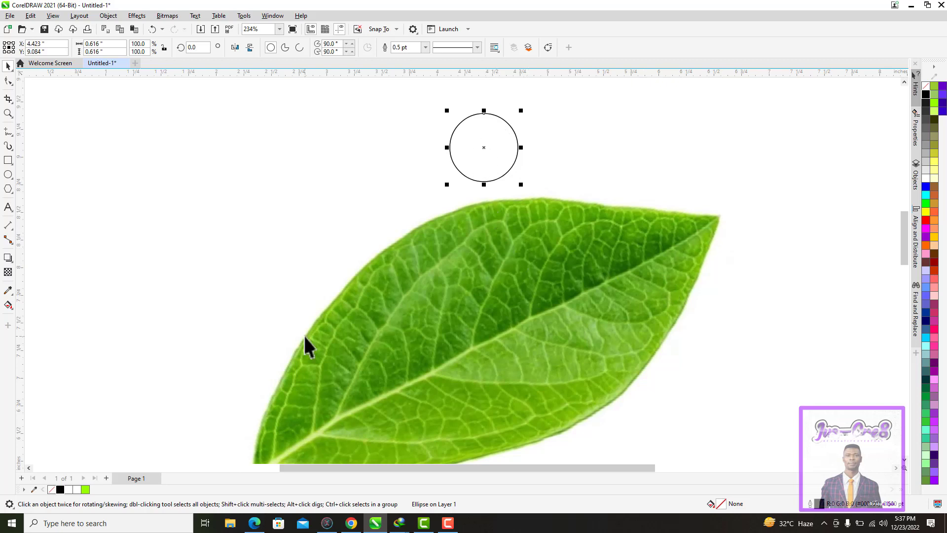
# Fill the selected circle above the leaf with white.
pyautogui.click(69, 490)
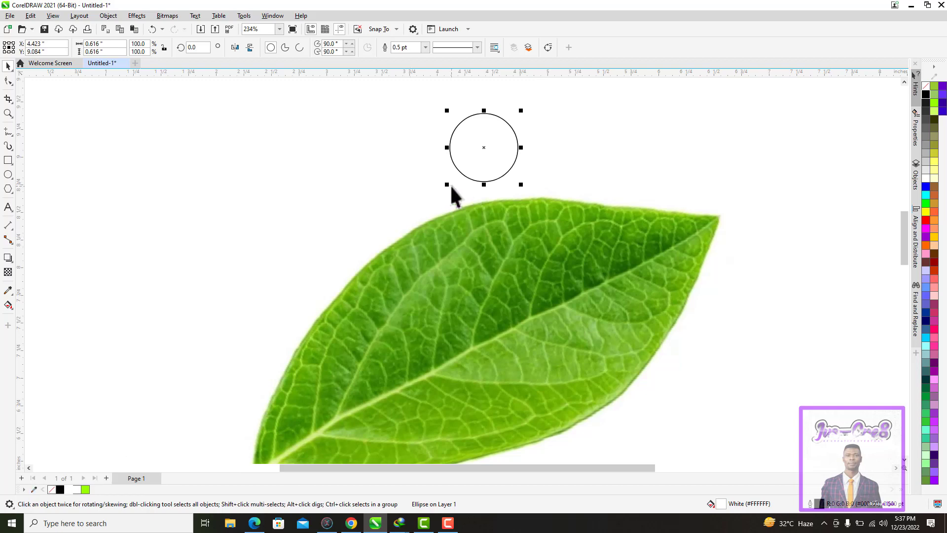
pyautogui.hotkey('ctrl', 'd')
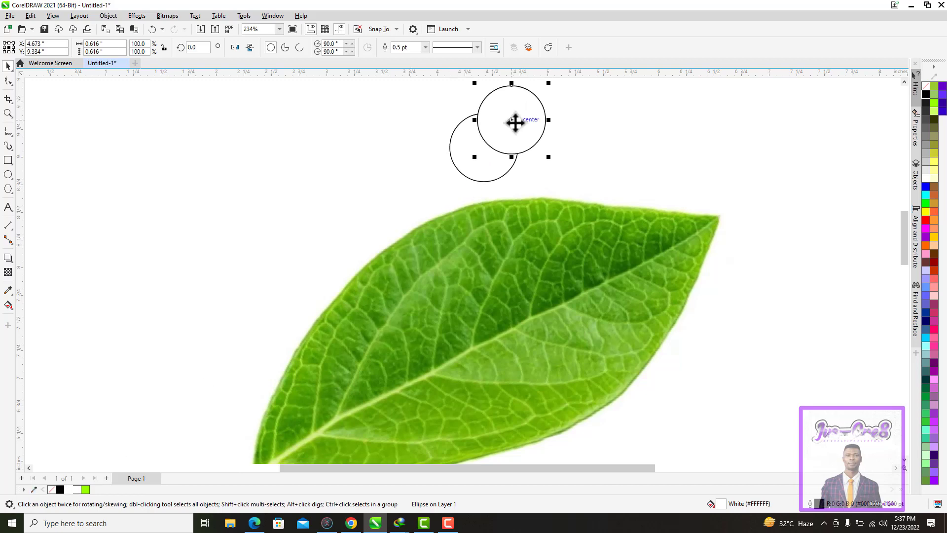
pyautogui.moveTo(515, 123); pyautogui.dragTo(489, 136)
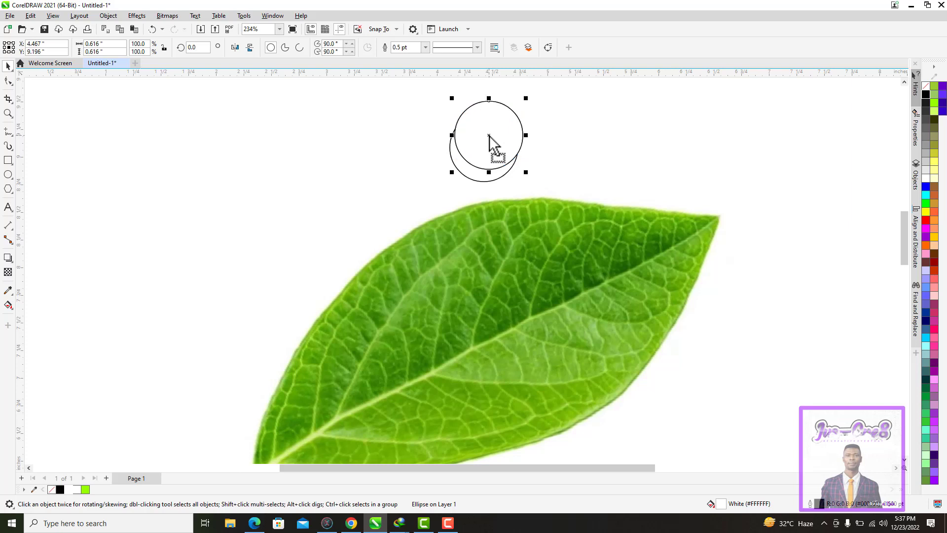
pyautogui.press('Delete')
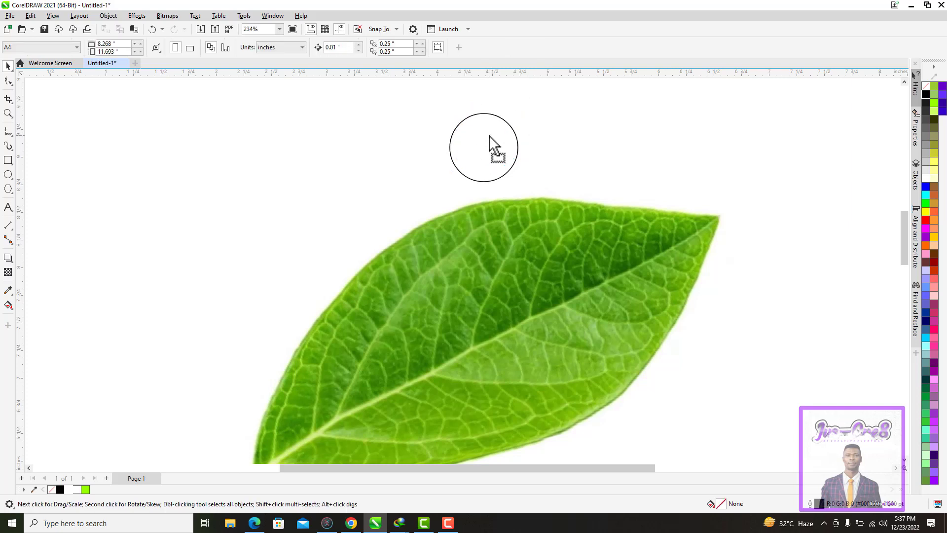
# Remove the outline from the white circle above the leaf.
pyautogui.click(474, 144)
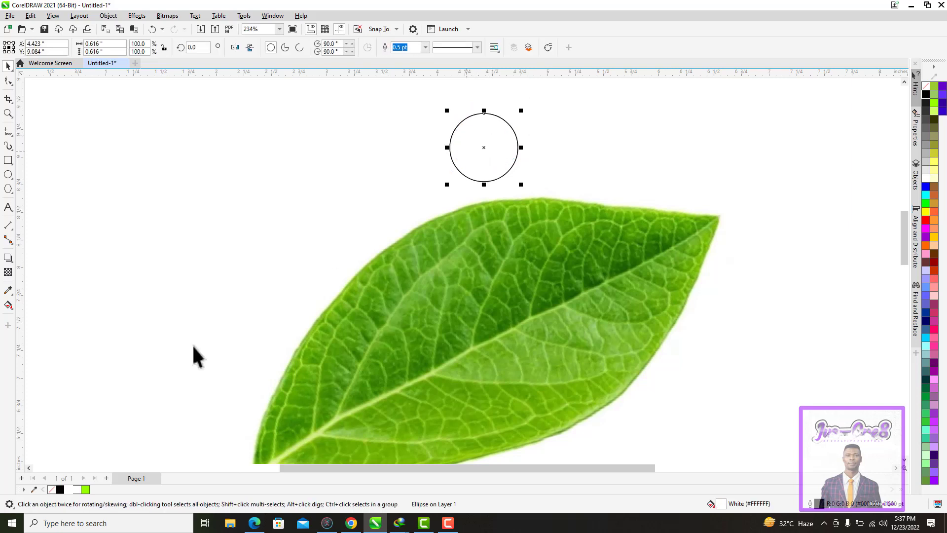
pyautogui.rightClick(52, 489)
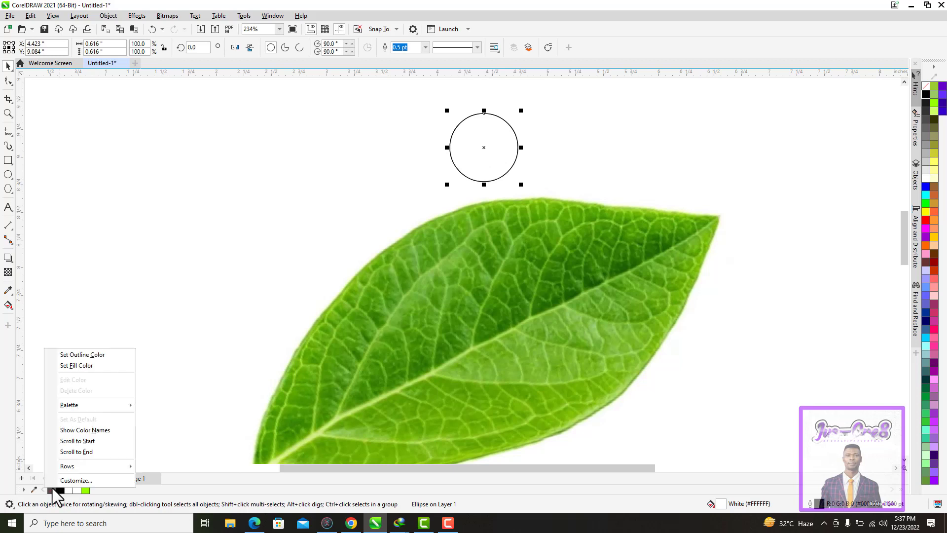
pyautogui.click(74, 355)
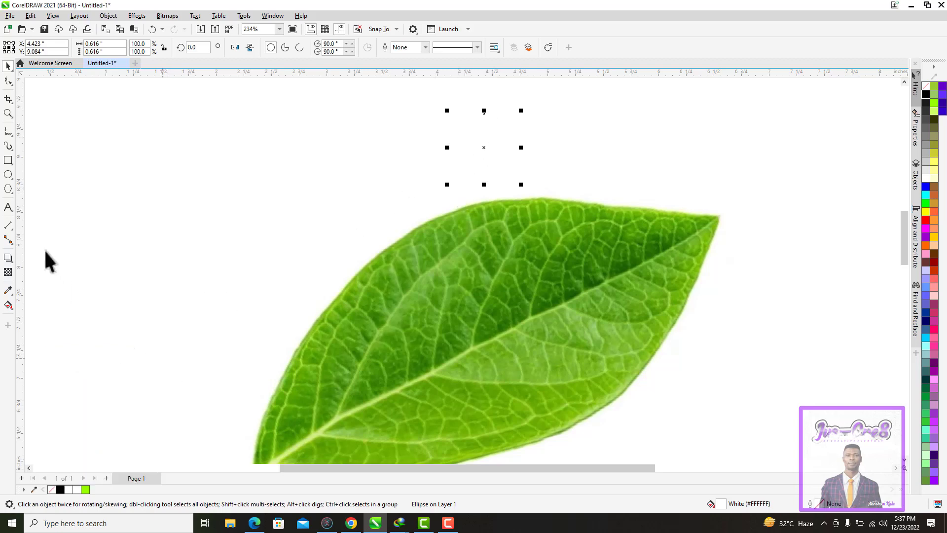
# Add a black Multiply drop shadow to the white circle, with opacity 50, feathering 15 and offsets of 0.027" and -0.005".
pyautogui.click(8, 258)
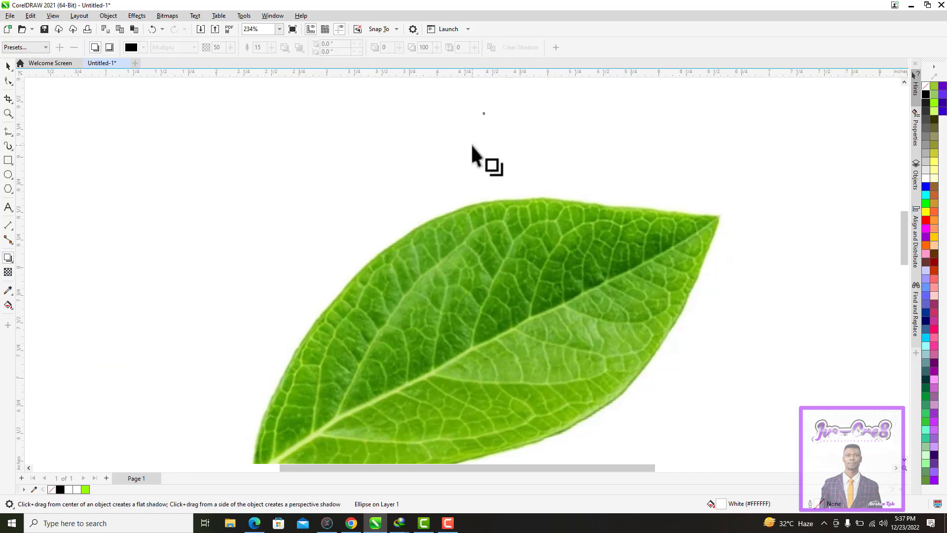
pyautogui.moveTo(484, 148); pyautogui.dragTo(514, 148)
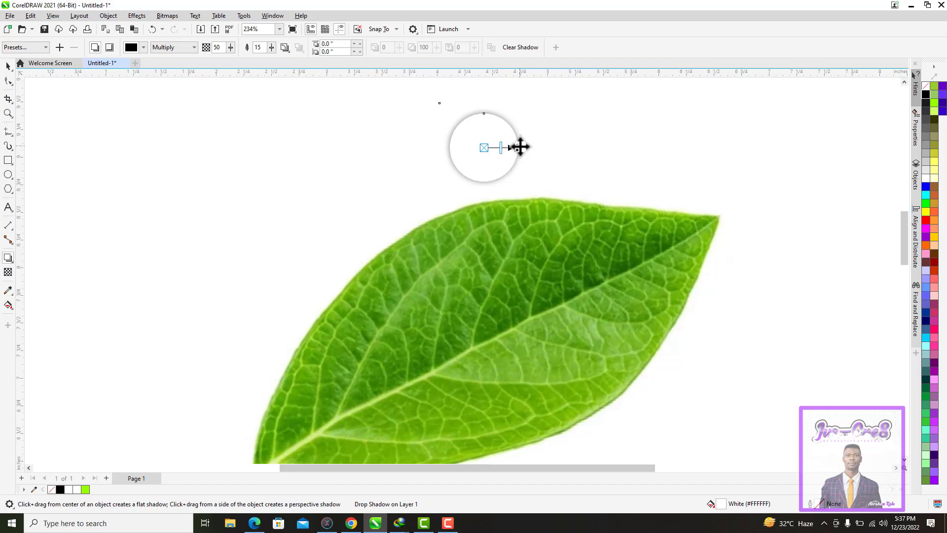
pyautogui.moveTo(521, 147); pyautogui.dragTo(522, 155)
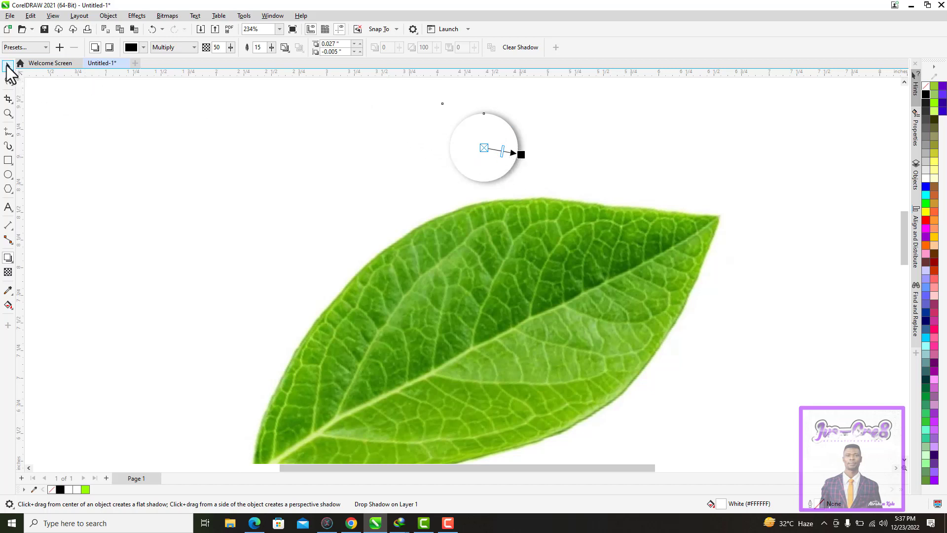
# Break the drop shadow apart from the white circle.
pyautogui.click(8, 66)
pyautogui.click(429, 101)
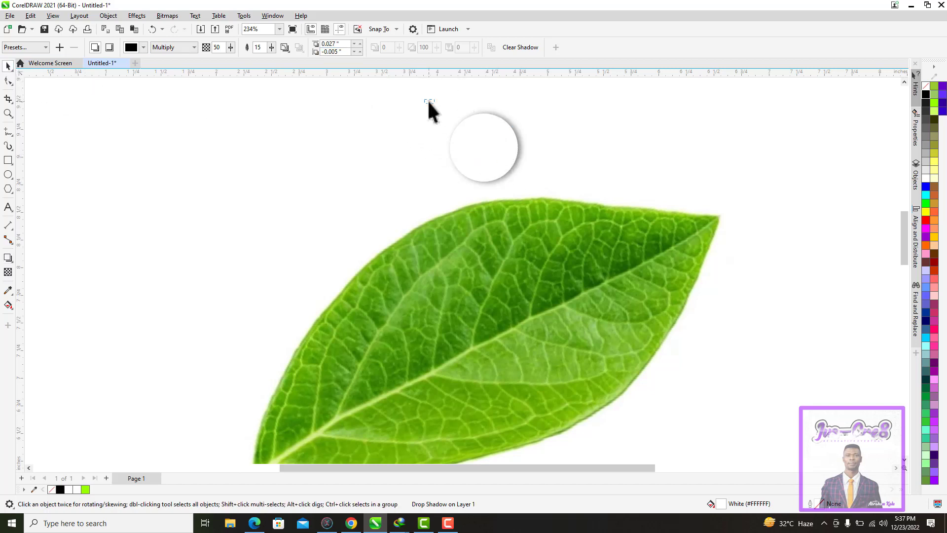
pyautogui.moveTo(555, 183); pyautogui.dragTo(555, 192)
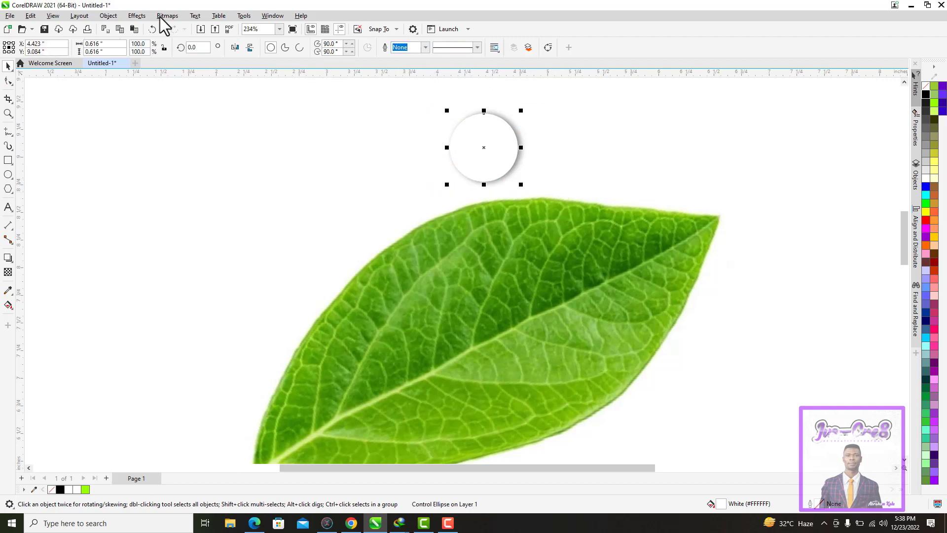
pyautogui.click(108, 16)
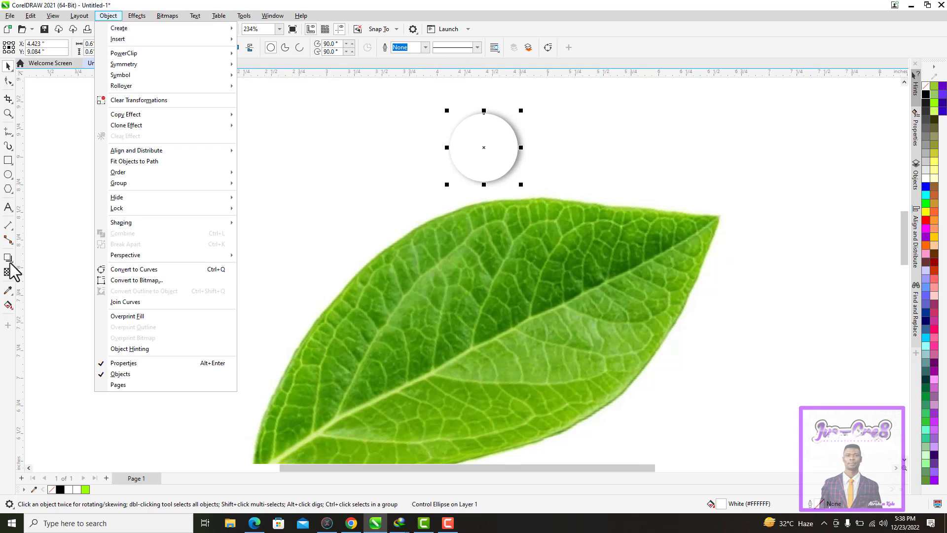
pyautogui.click(8, 259)
pyautogui.click(108, 17)
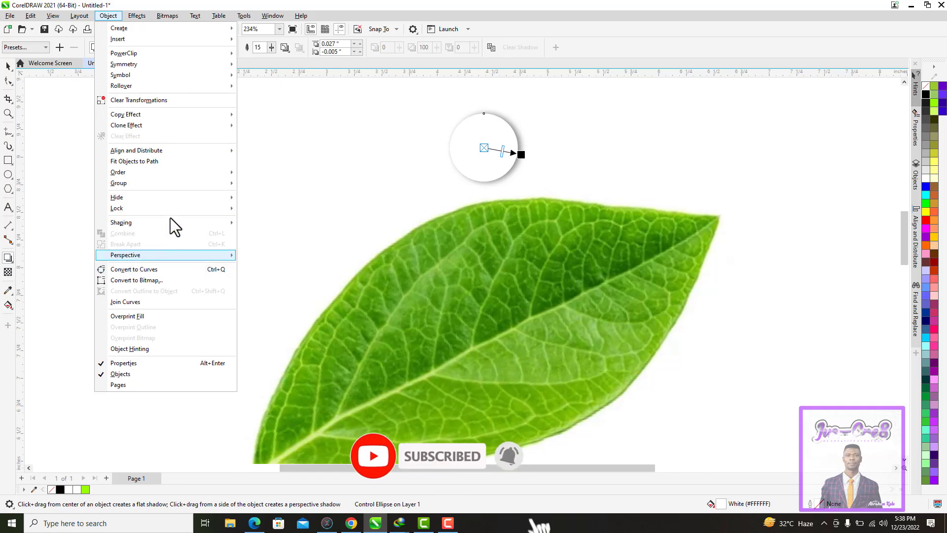
pyautogui.click(319, 213)
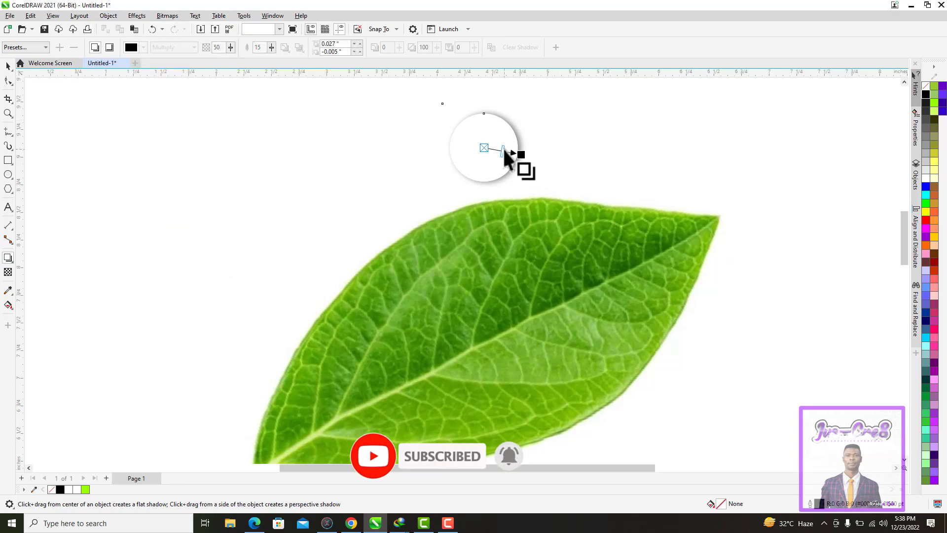
pyautogui.click(503, 149)
pyautogui.click(108, 15)
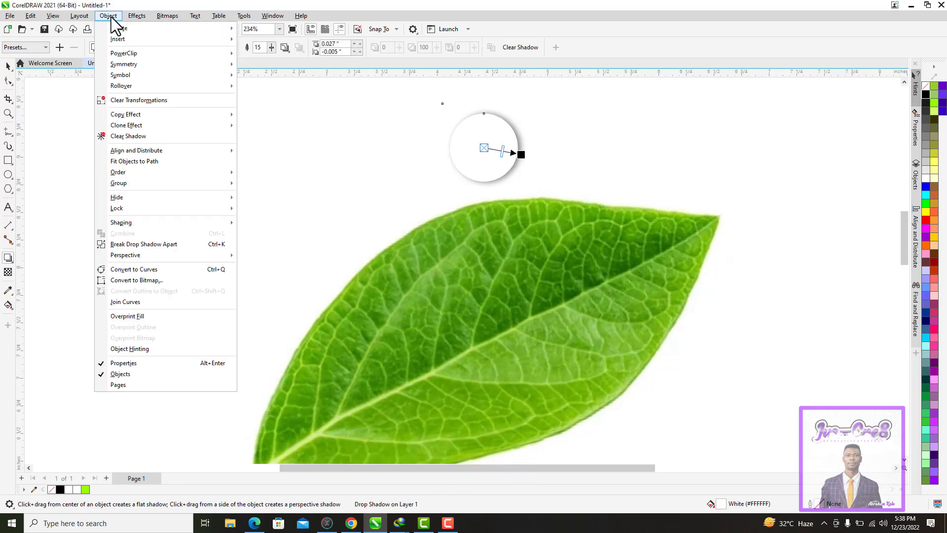
pyautogui.click(148, 244)
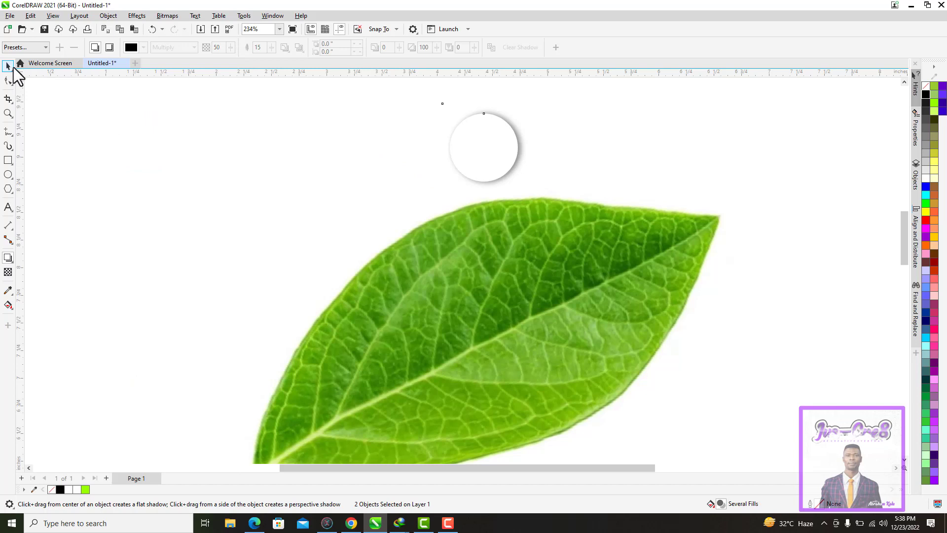
# Select the circle together with its detached shadow and trim the circle's shape out of the shadow.
pyautogui.click(302, 159)
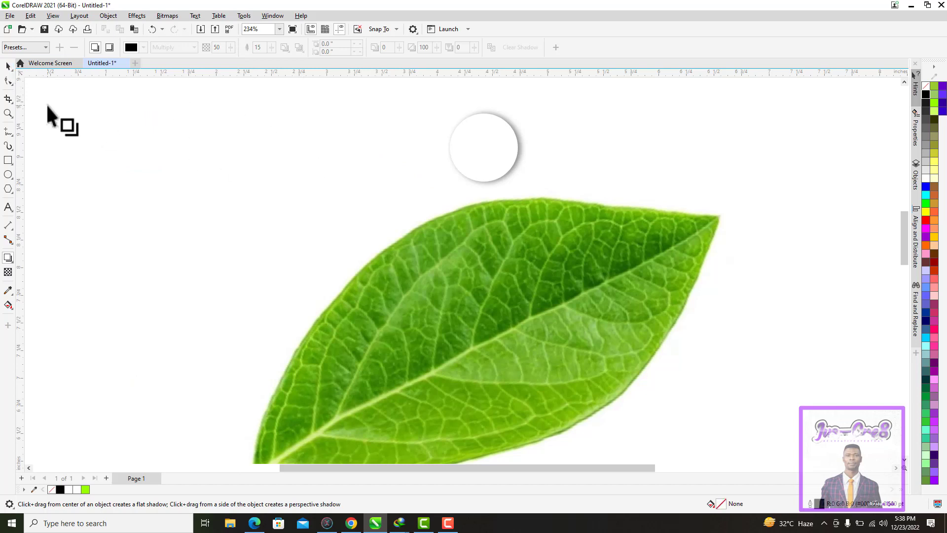
pyautogui.click(8, 66)
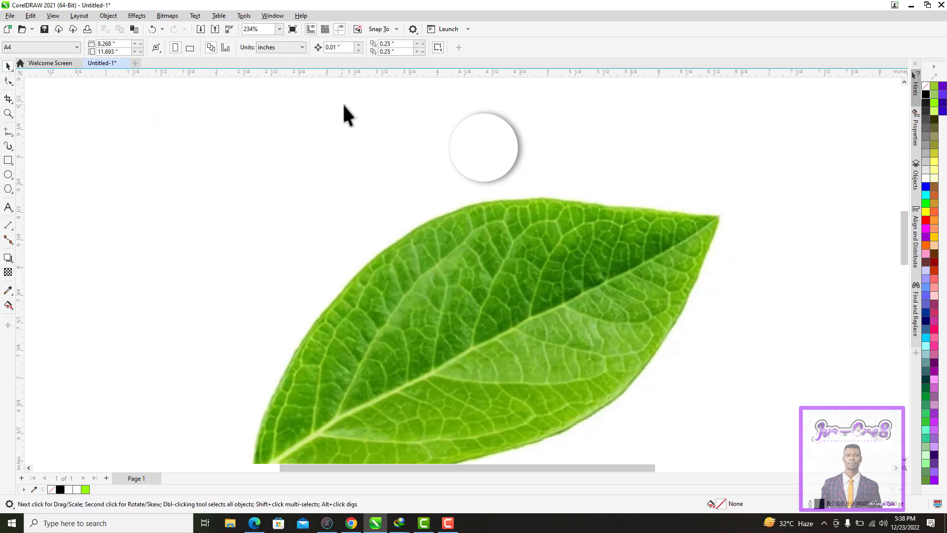
pyautogui.moveTo(378, 88); pyautogui.dragTo(554, 202)
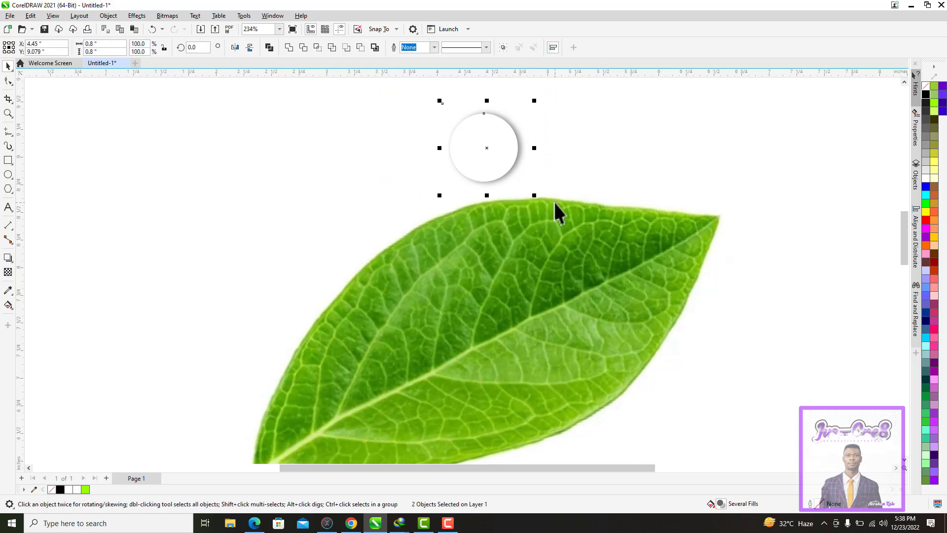
pyautogui.click(303, 47)
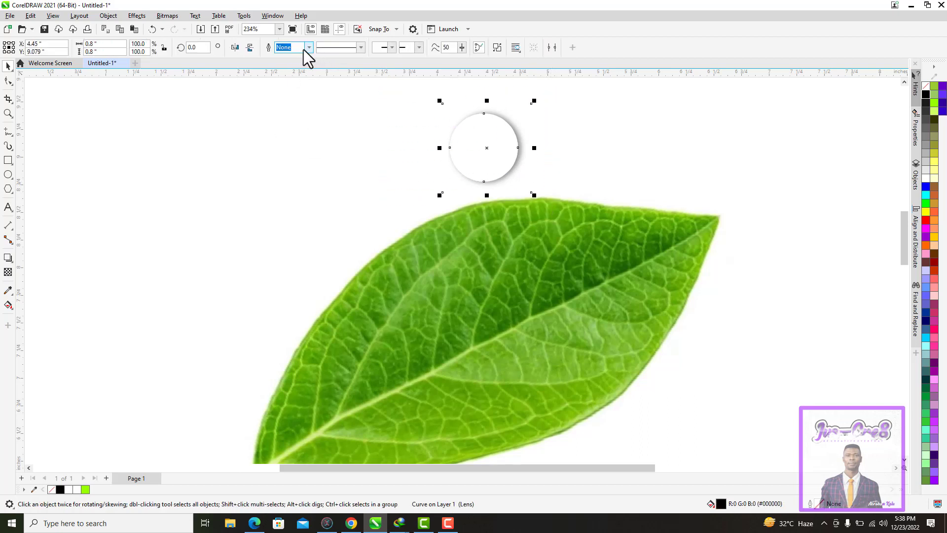
pyautogui.click(388, 156)
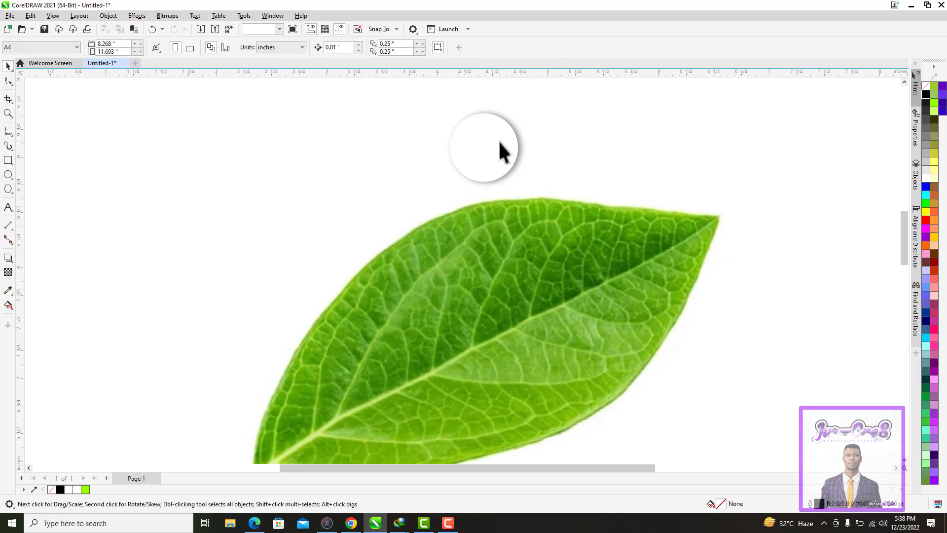
# Move the white circle off the trimmed shadow to about X 3.343", Y 8.848" and fill it with black.
pyautogui.moveTo(499, 143); pyautogui.dragTo(351, 170)
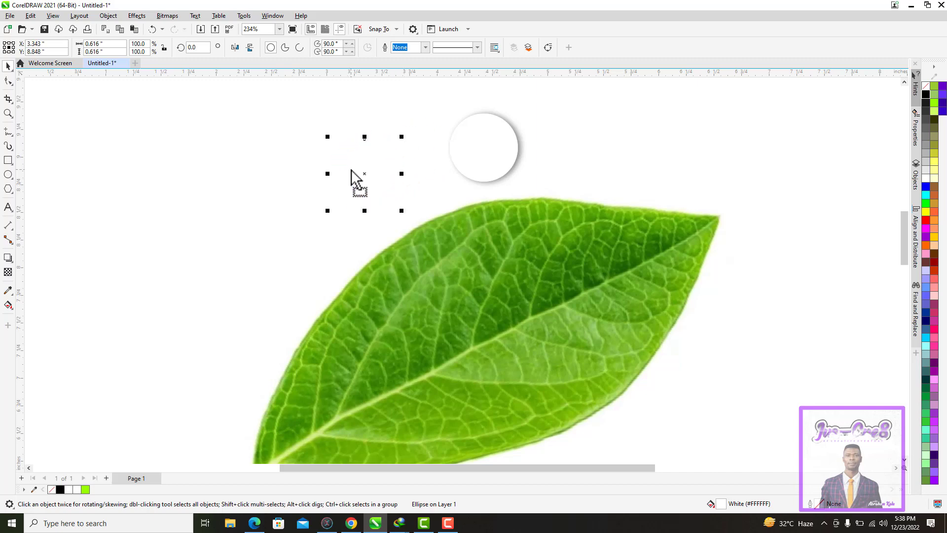
pyautogui.click(61, 489)
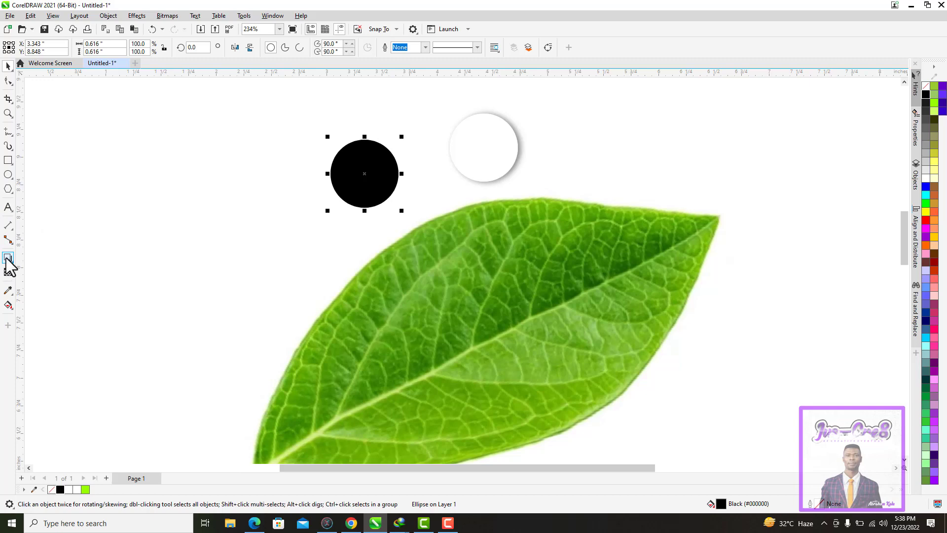
pyautogui.click(462, 165)
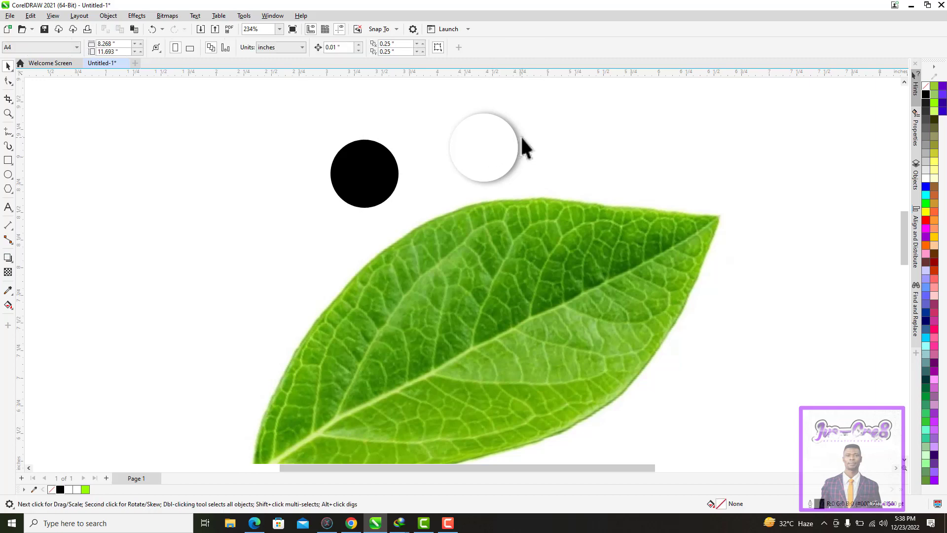
# Move the trimmed shadow onto the middle of the leaf at about X 4.686", Y 7.733".
pyautogui.click(523, 146)
pyautogui.click(487, 148)
pyautogui.moveTo(488, 147); pyautogui.dragTo(513, 311)
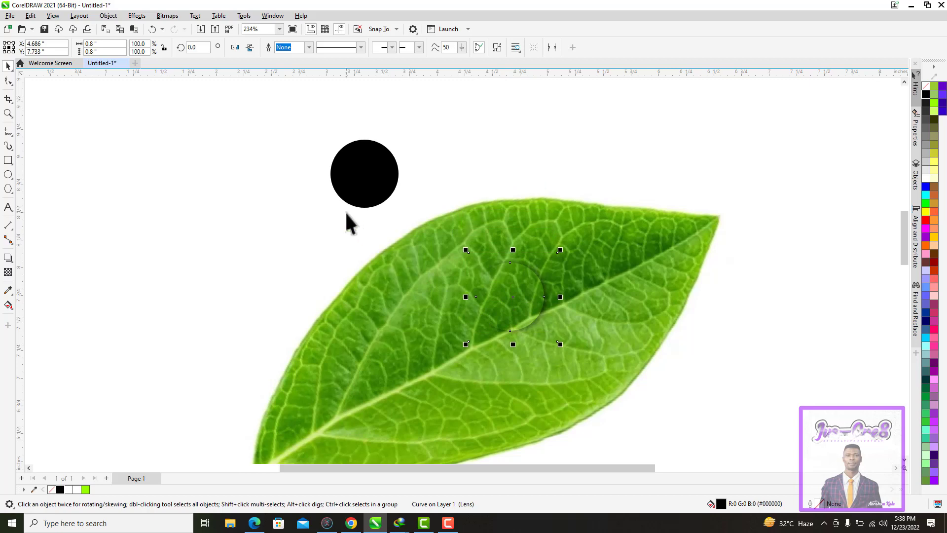
# Apply a linear fountain transparency to the black circle, fading from opaque just outside its left edge to fully transparent at its center.
pyautogui.click(360, 165)
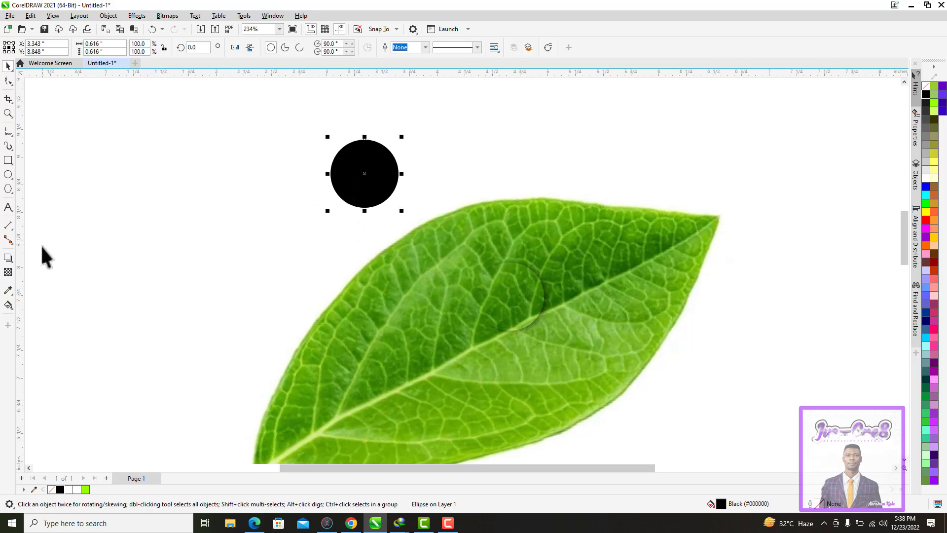
pyautogui.click(8, 272)
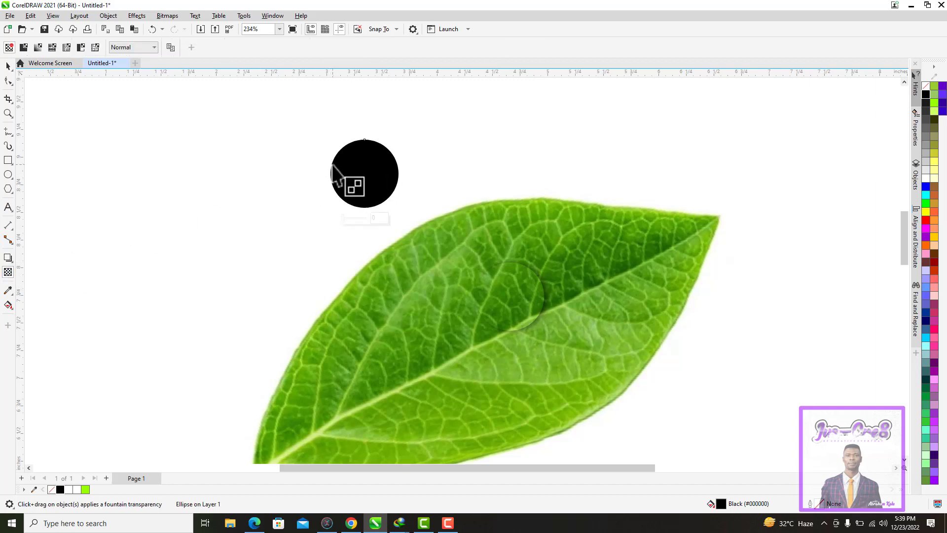
pyautogui.moveTo(331, 165); pyautogui.dragTo(394, 176)
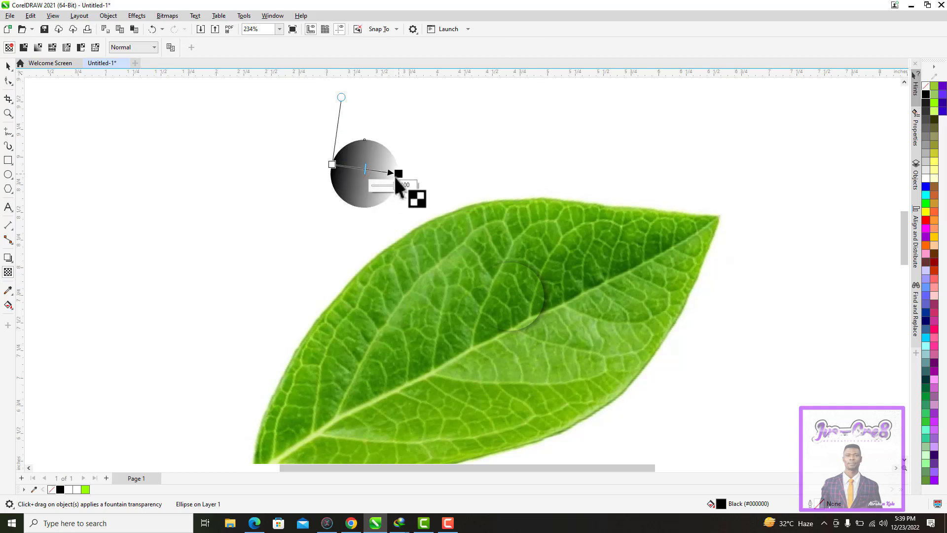
pyautogui.moveTo(332, 164); pyautogui.dragTo(325, 172)
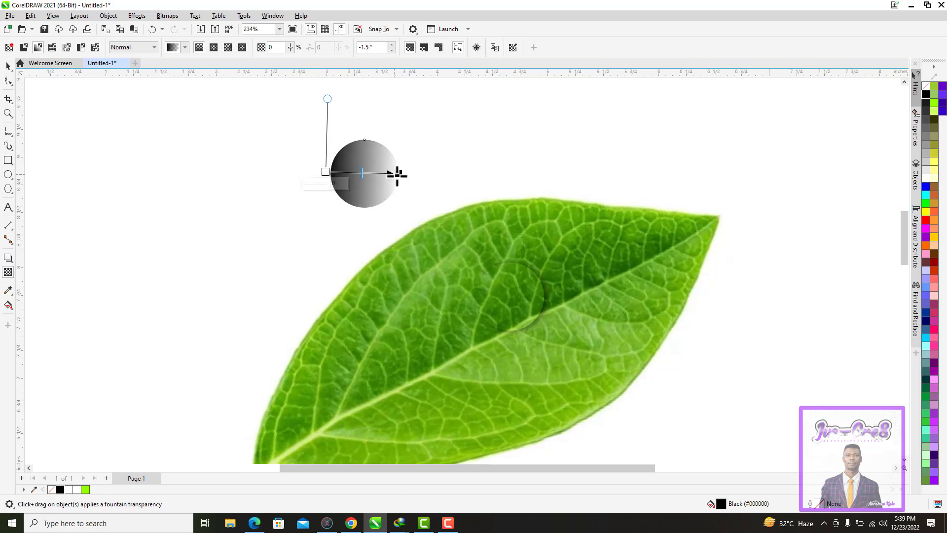
pyautogui.click(395, 175)
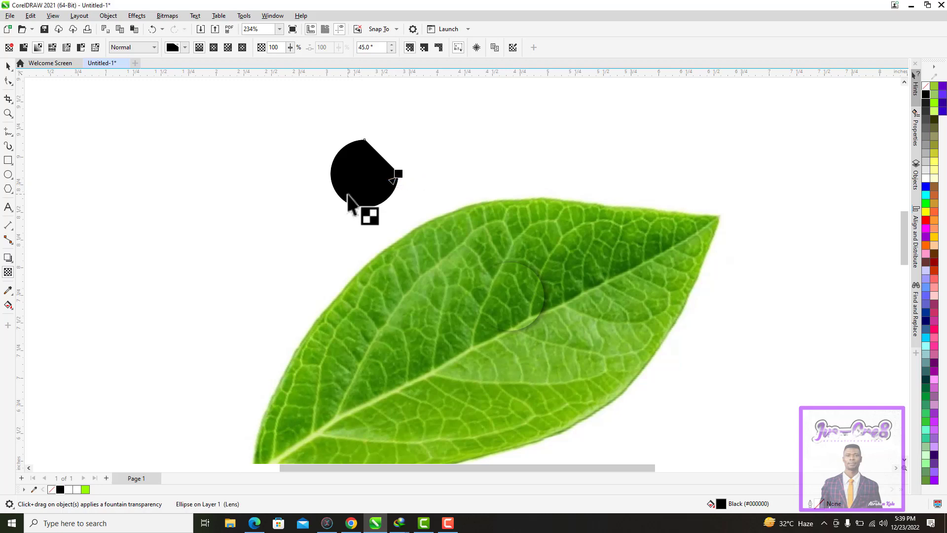
pyautogui.hotkey('ctrl', 'z')
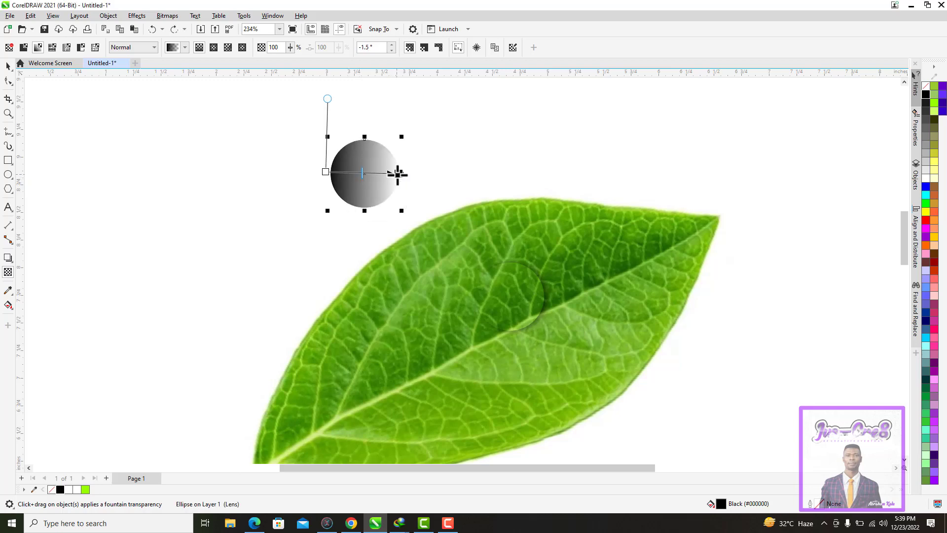
pyautogui.moveTo(399, 174); pyautogui.dragTo(364, 173)
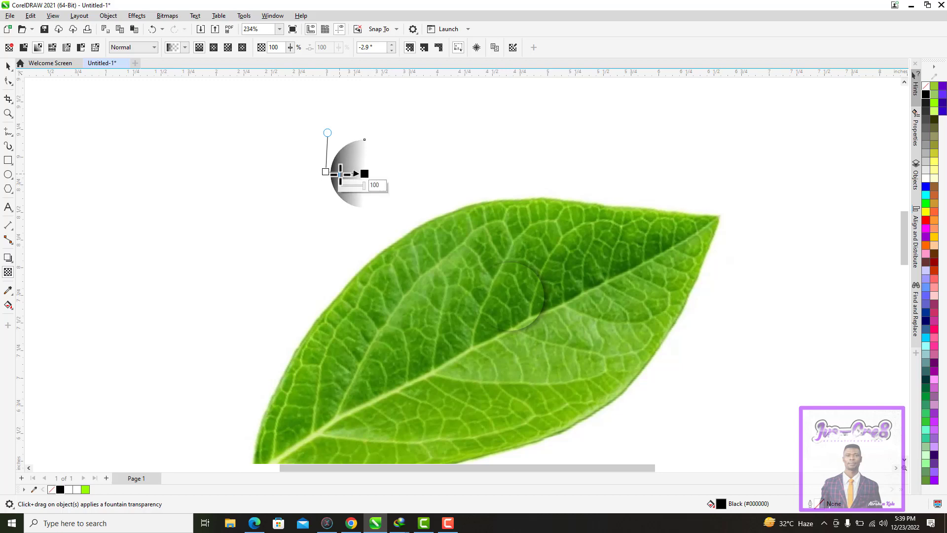
# Place the faded black circle inside the trimmed shadow on the leaf, nudging it slightly left to align it.
pyautogui.click(7, 66)
pyautogui.moveTo(366, 168); pyautogui.dragTo(510, 297)
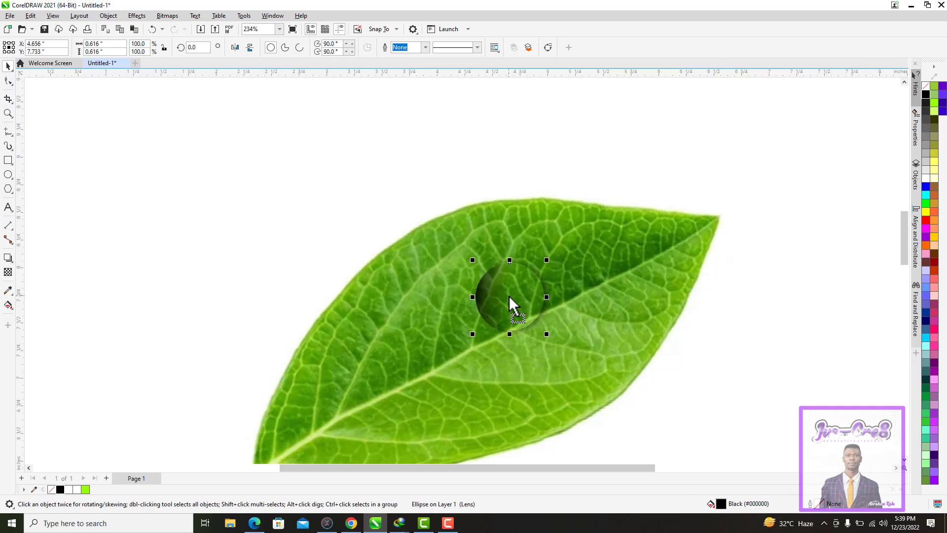
pyautogui.press('Left')
pyautogui.click(7, 113)
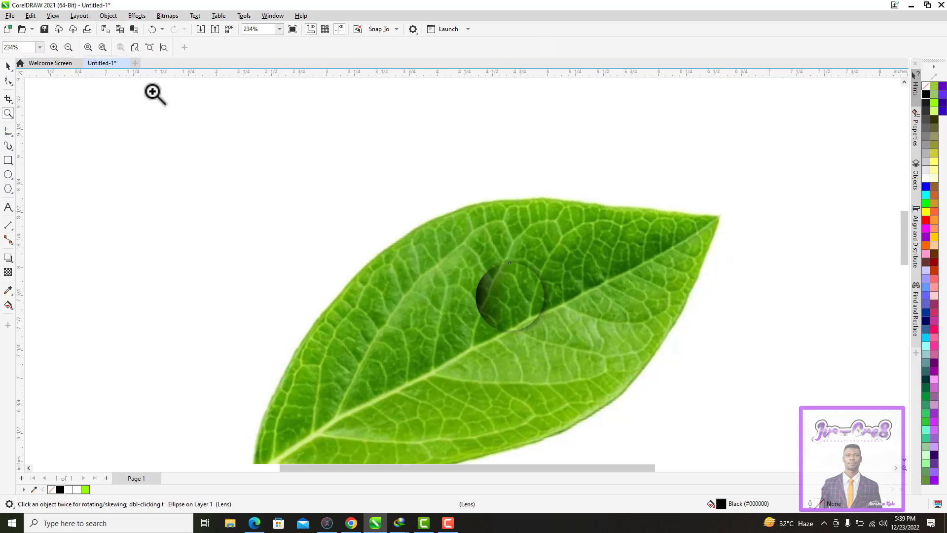
# Select the faded black circle together with the trimmed shadow and rotate both to about 268.6° so the dark side faces up.
pyautogui.moveTo(470, 151); pyautogui.dragTo(559, 401)
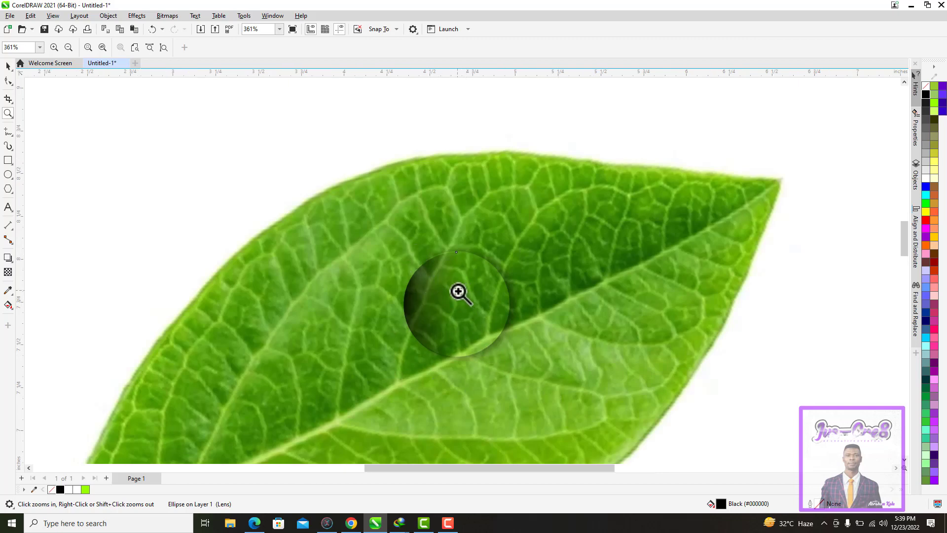
pyautogui.click(7, 176)
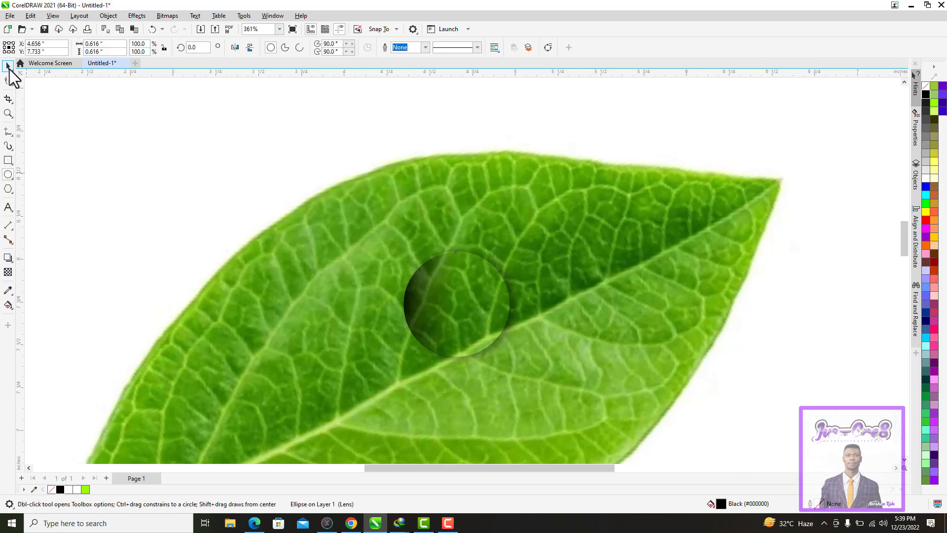
pyautogui.click(8, 67)
pyautogui.click(355, 144)
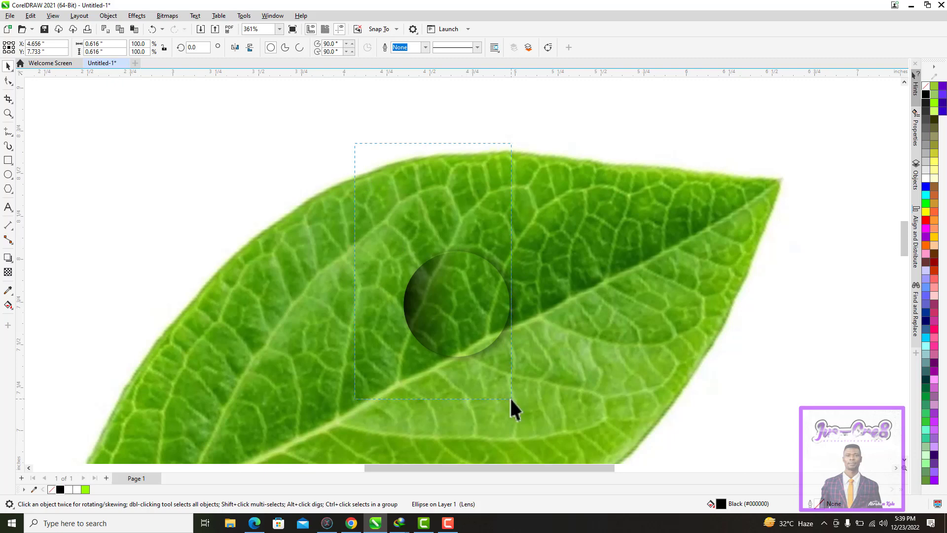
pyautogui.moveTo(510, 397); pyautogui.dragTo(558, 392)
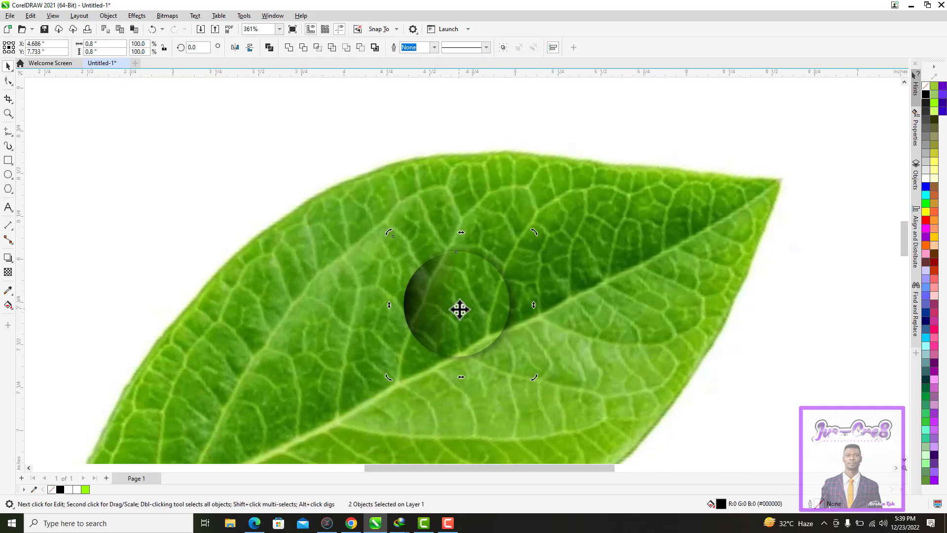
pyautogui.moveTo(533, 232); pyautogui.dragTo(529, 392)
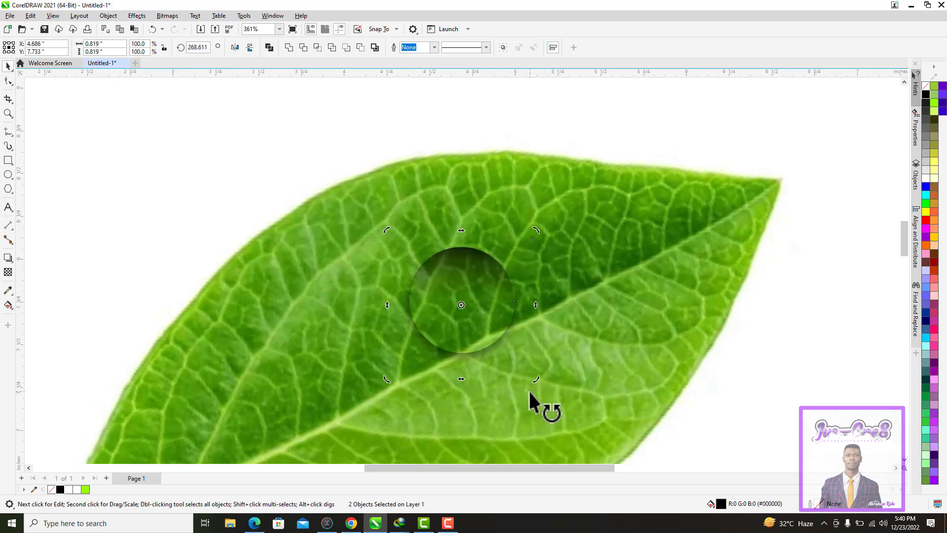
# Draw a white ellipse without outline, about 0.257" by 0.132", and place it just inside the droplet's upper edge.
pyautogui.click(8, 174)
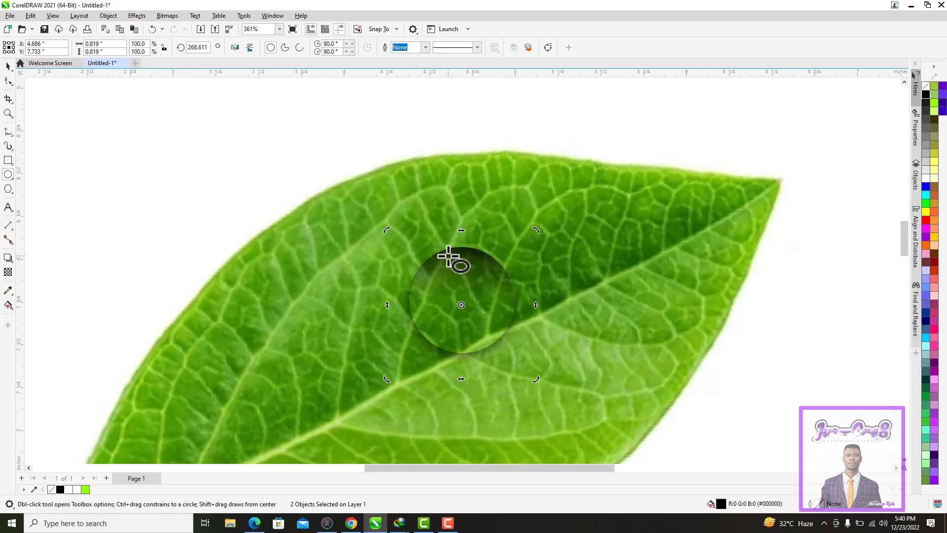
pyautogui.moveTo(447, 255); pyautogui.dragTo(490, 278)
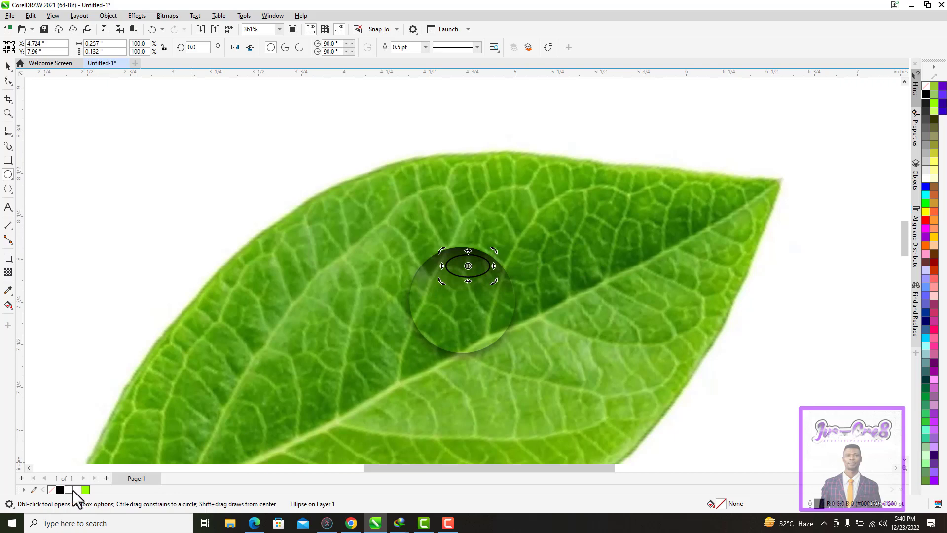
pyautogui.click(70, 490)
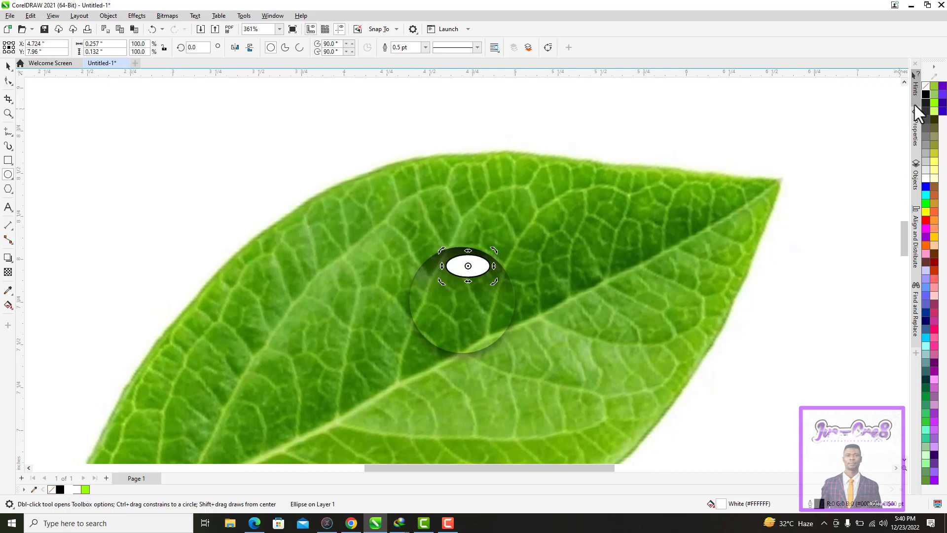
pyautogui.rightClick(925, 88)
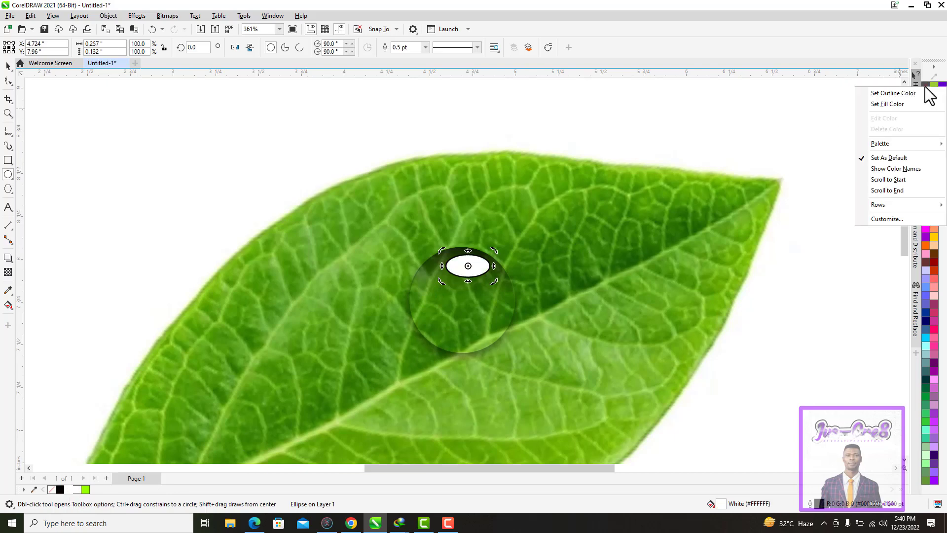
pyautogui.click(892, 96)
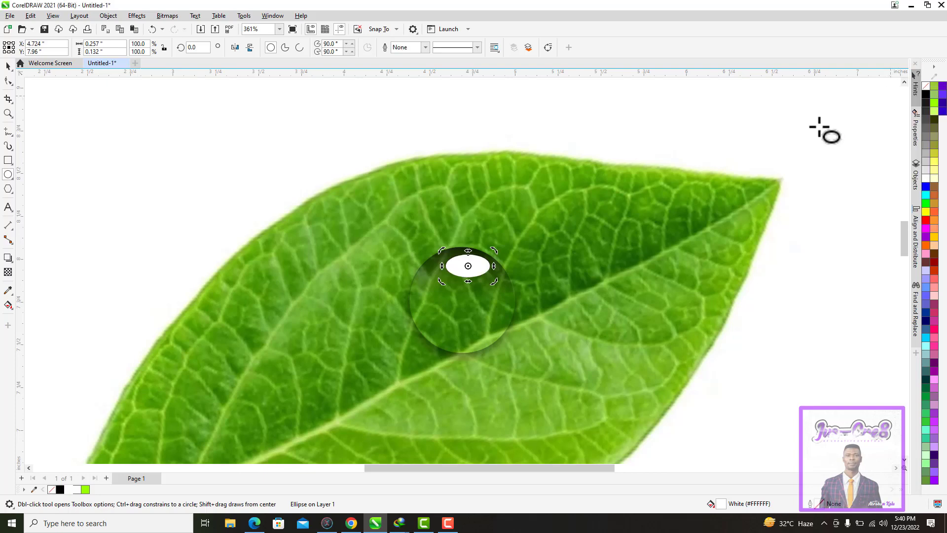
pyautogui.click(469, 267)
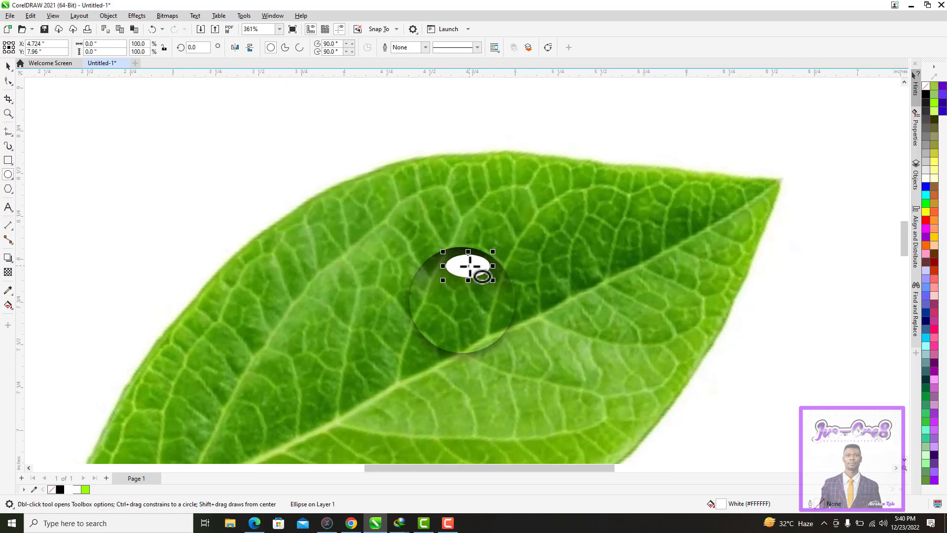
pyautogui.moveTo(468, 266); pyautogui.dragTo(460, 265)
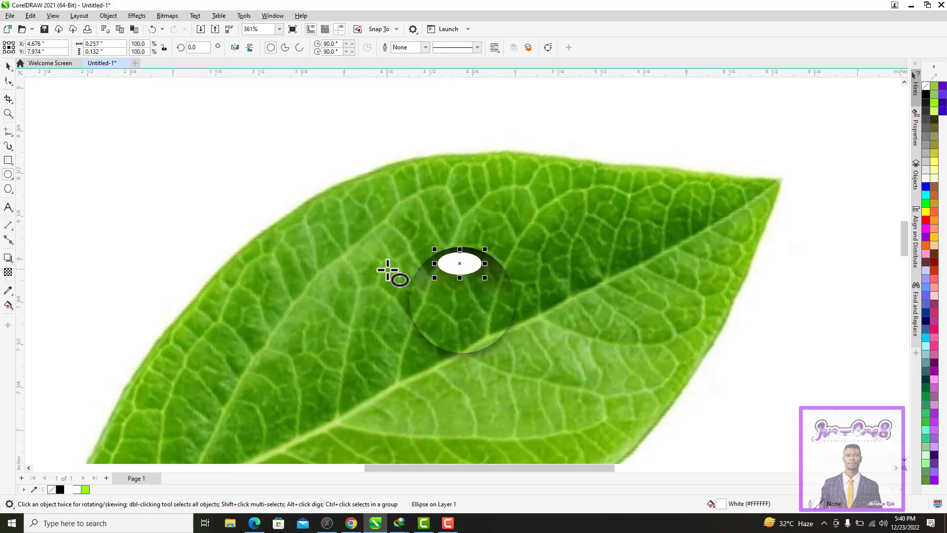
# Convert the white ellipse to curves and bend its lower edge upward to form a crescent about 0.259" by 0.08".
pyautogui.click(8, 81)
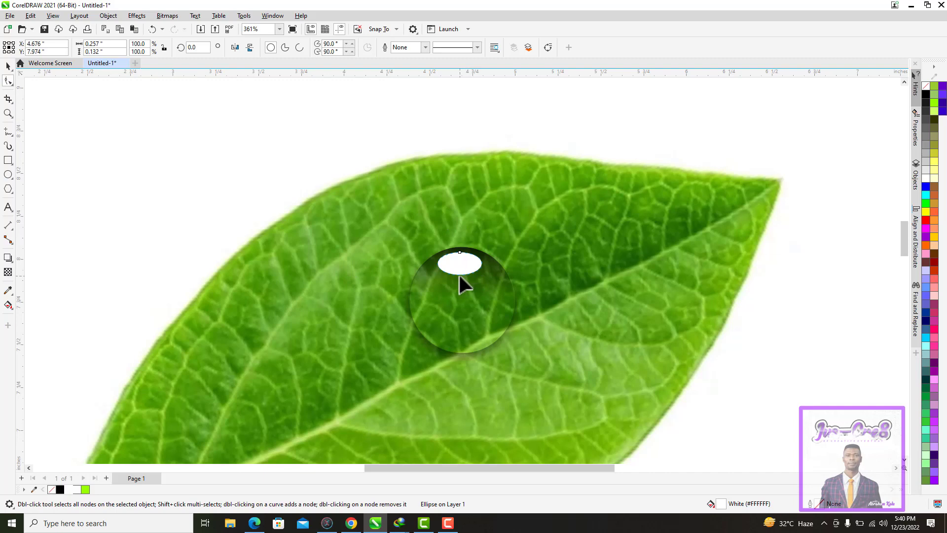
pyautogui.rightClick(460, 272)
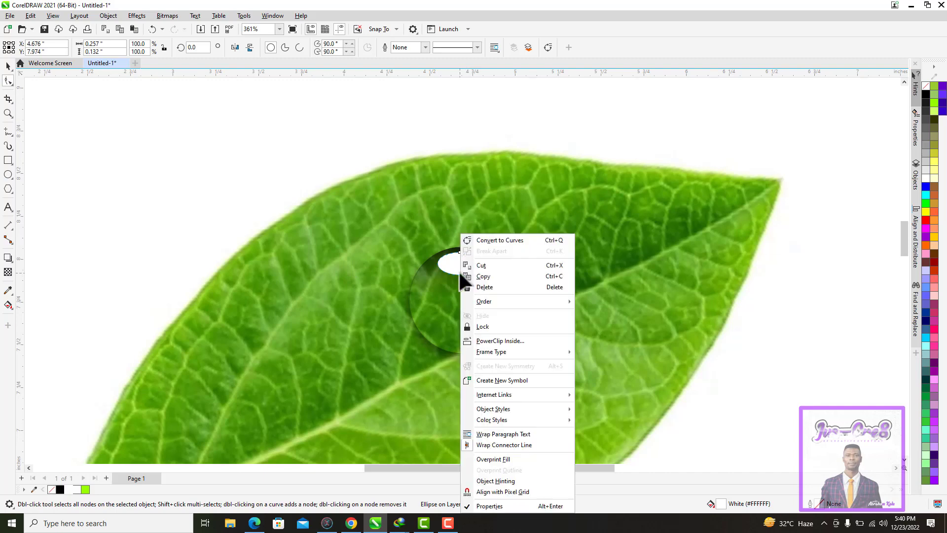
pyautogui.click(488, 239)
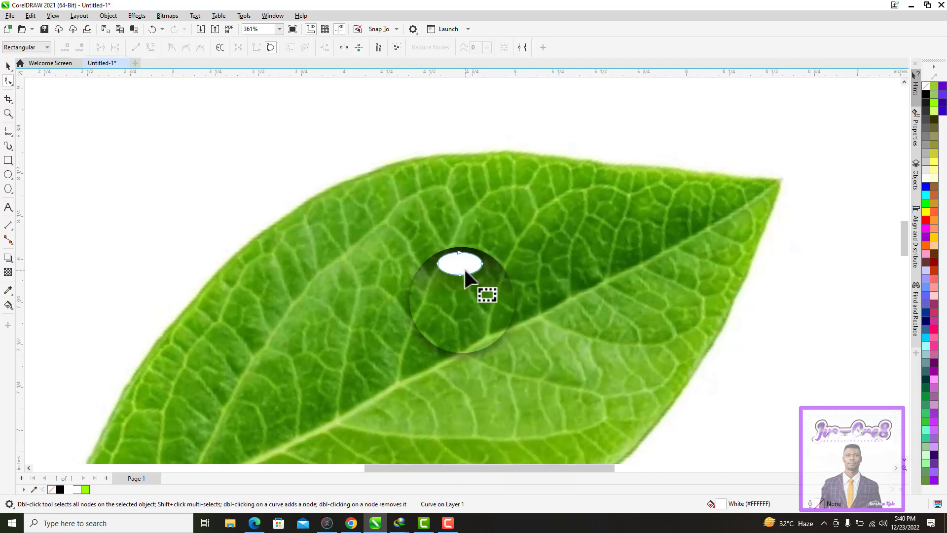
pyautogui.moveTo(460, 274); pyautogui.dragTo(459, 278)
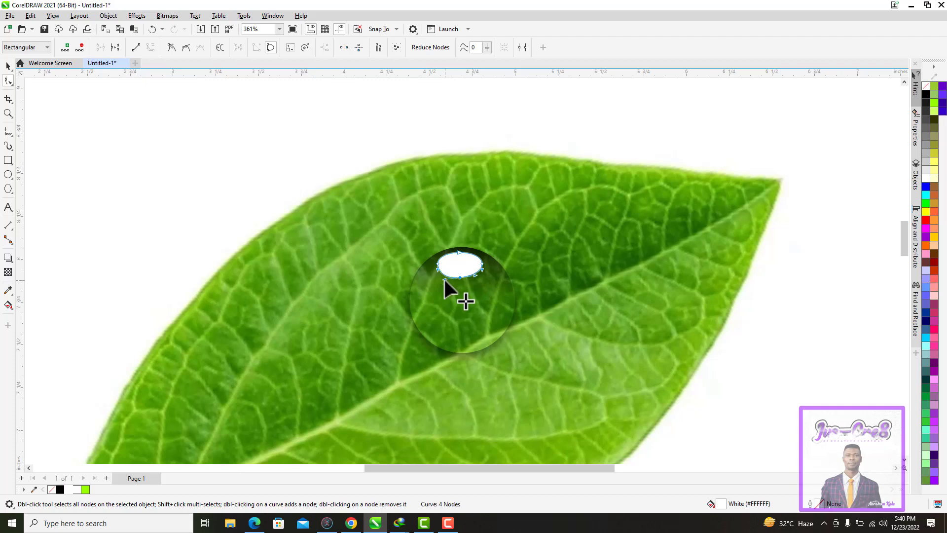
pyautogui.moveTo(459, 276)
pyautogui.mouseDown()
pyautogui.moveTo(481, 277)
pyautogui.moveTo(484, 266)
pyautogui.moveTo(460, 265)
pyautogui.mouseUp()
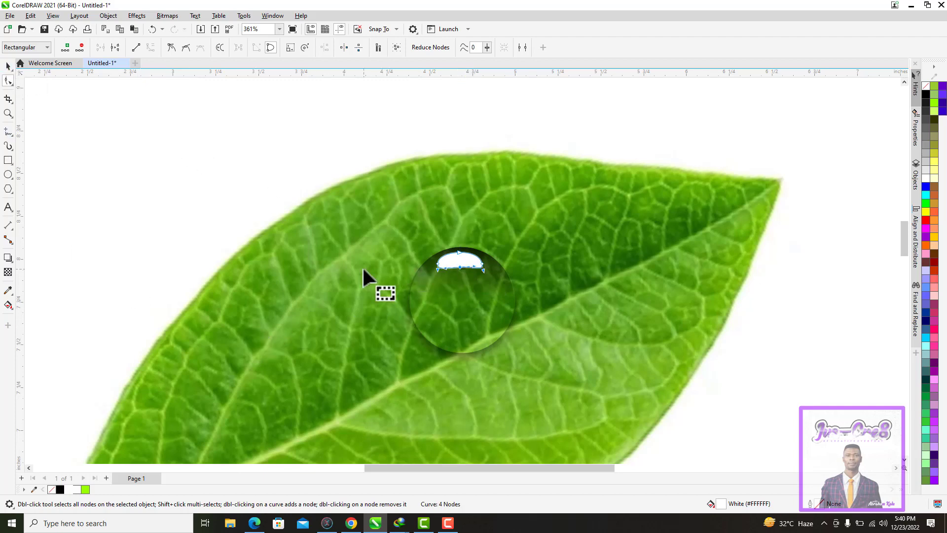
pyautogui.moveTo(460, 265); pyautogui.dragTo(461, 260)
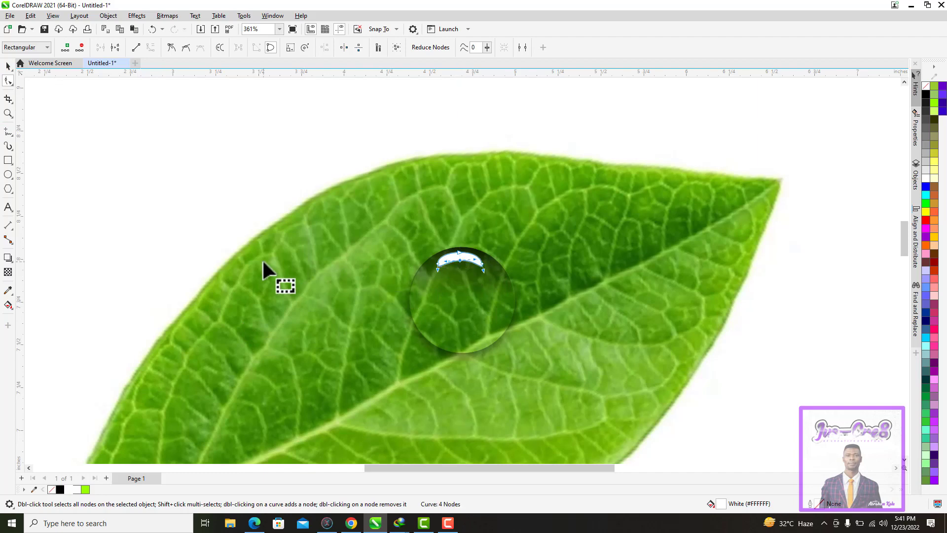
# Move the white crescent into the left half of the droplet and rotate it upright to about 91°.
pyautogui.click(8, 66)
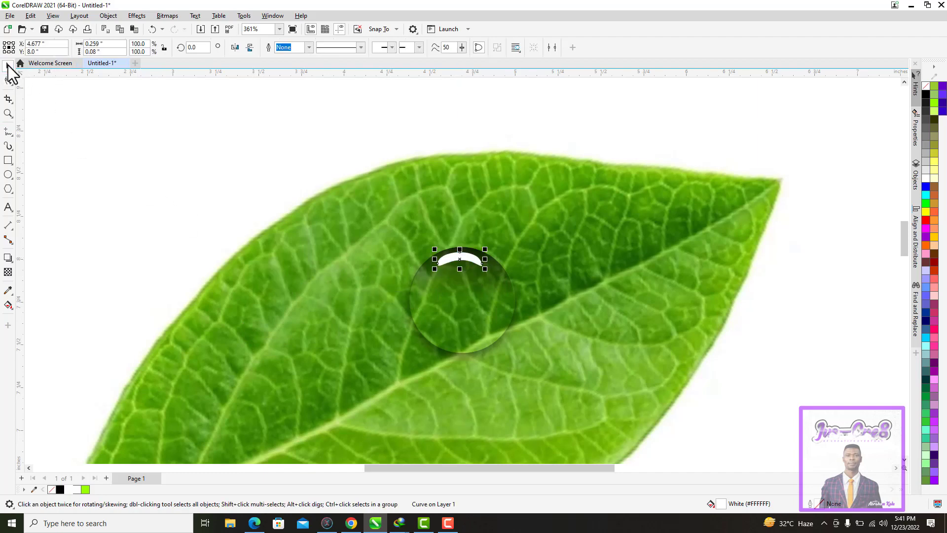
pyautogui.click(462, 260)
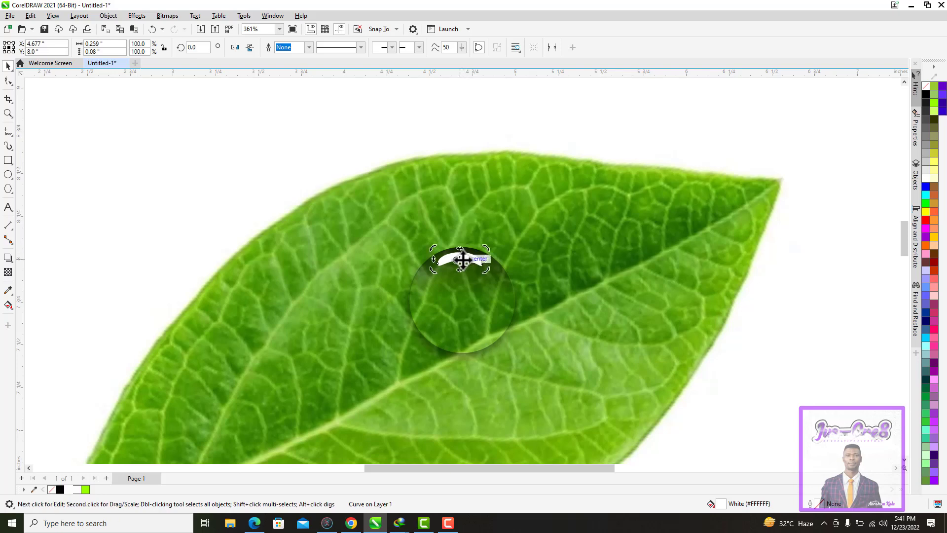
pyautogui.hotkey('ctrl', 'c')
pyautogui.hotkey('ctrl', 'v')
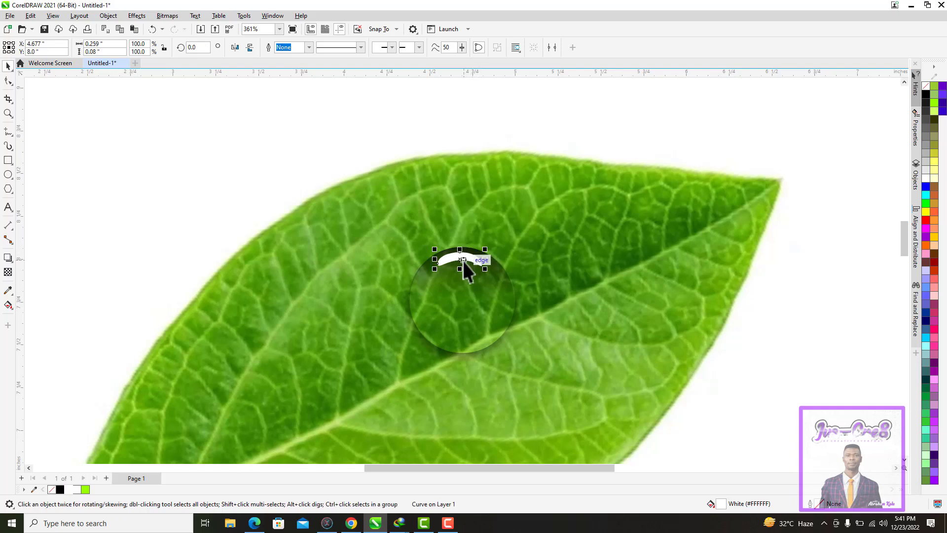
pyautogui.moveTo(461, 260); pyautogui.dragTo(439, 294)
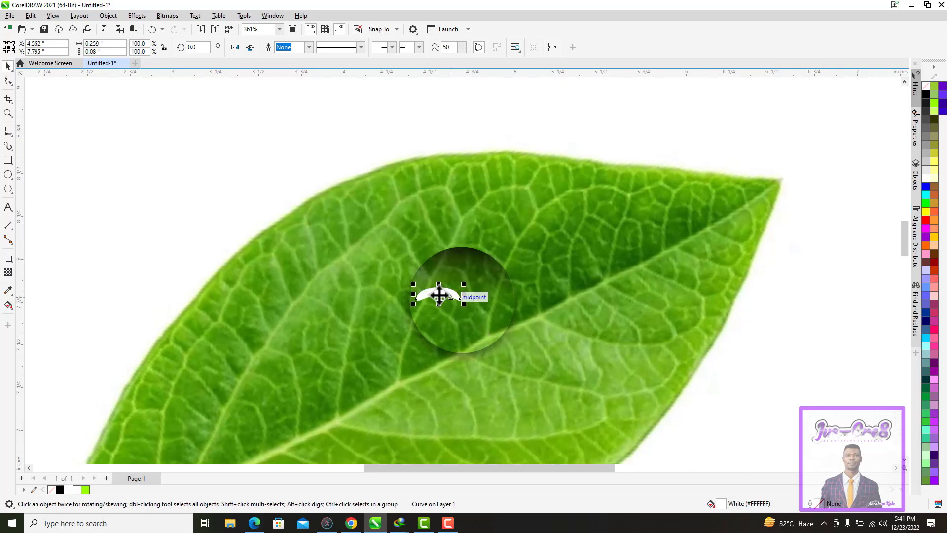
pyautogui.click(439, 295)
pyautogui.moveTo(462, 307); pyautogui.dragTo(442, 271)
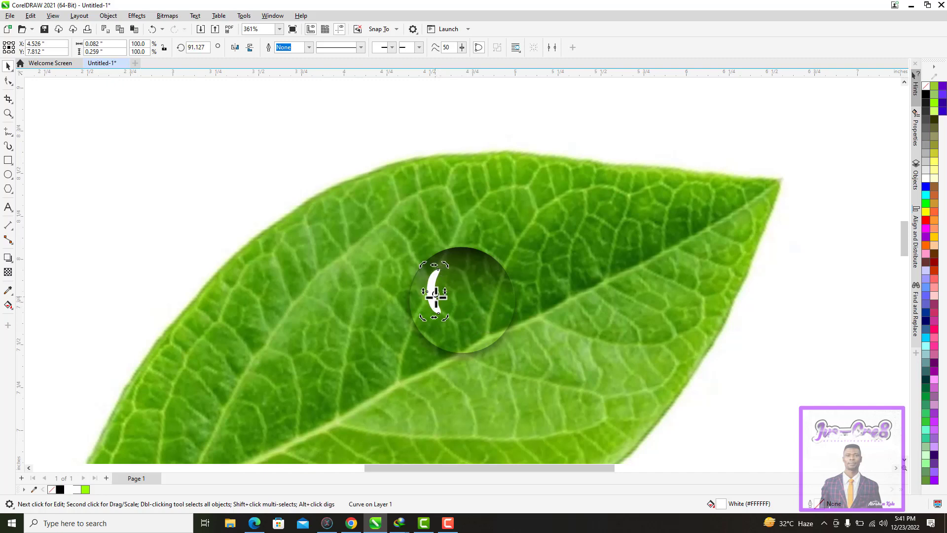
# Set the crescent against the droplet's left edge at about X 4.461", Y 7.717" and tilt it to about 96.5°.
pyautogui.click(258, 176)
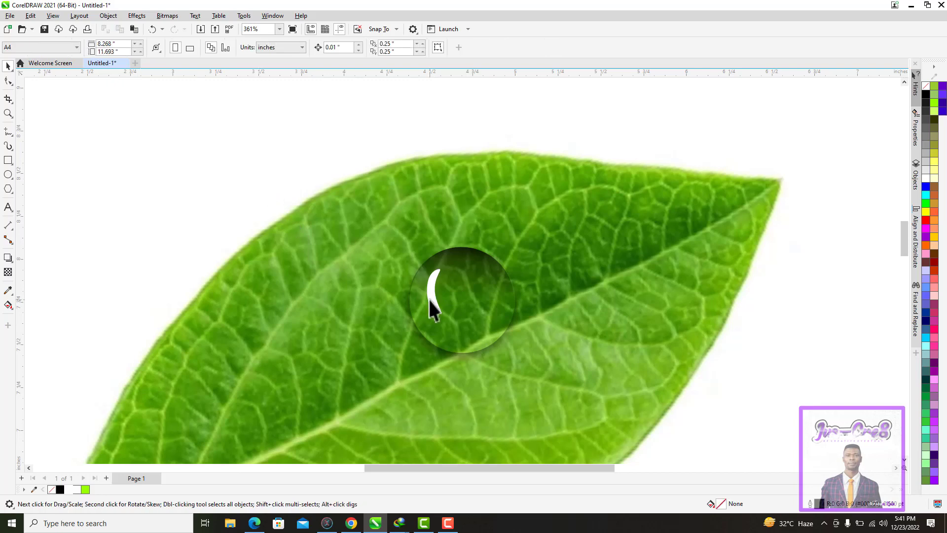
pyautogui.click(435, 300)
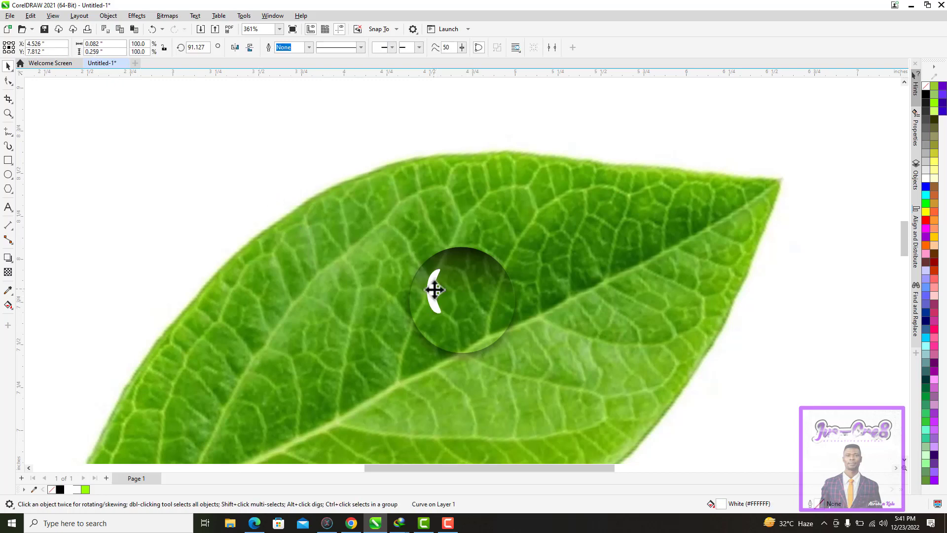
pyautogui.moveTo(434, 291)
pyautogui.mouseDown()
pyautogui.moveTo(424, 307)
pyautogui.moveTo(430, 277)
pyautogui.mouseUp()
pyautogui.click(423, 305)
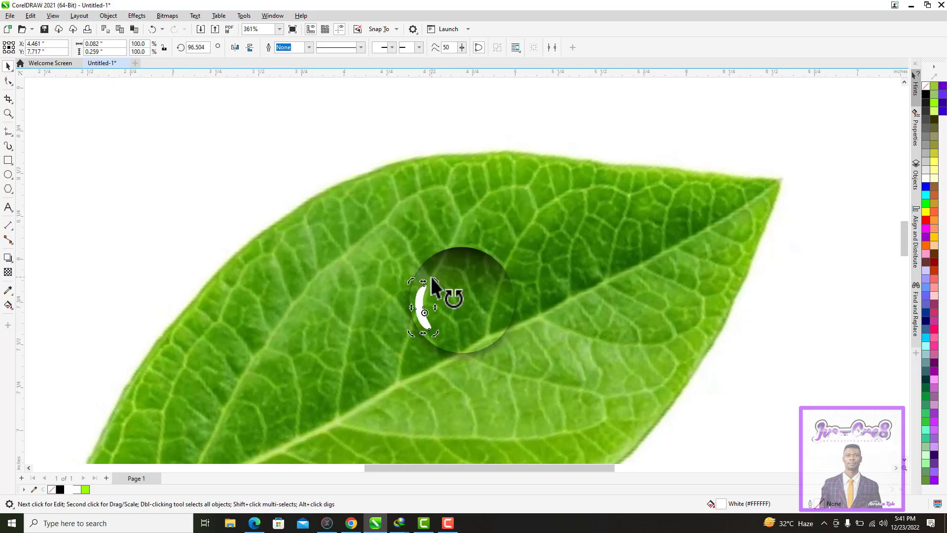
# Duplicate the crescent, mirror the copy vertically and horizontally, and place it along the droplet's right edge at about X 4.912", Y 7.803".
pyautogui.hotkey('ctrl', 'd')
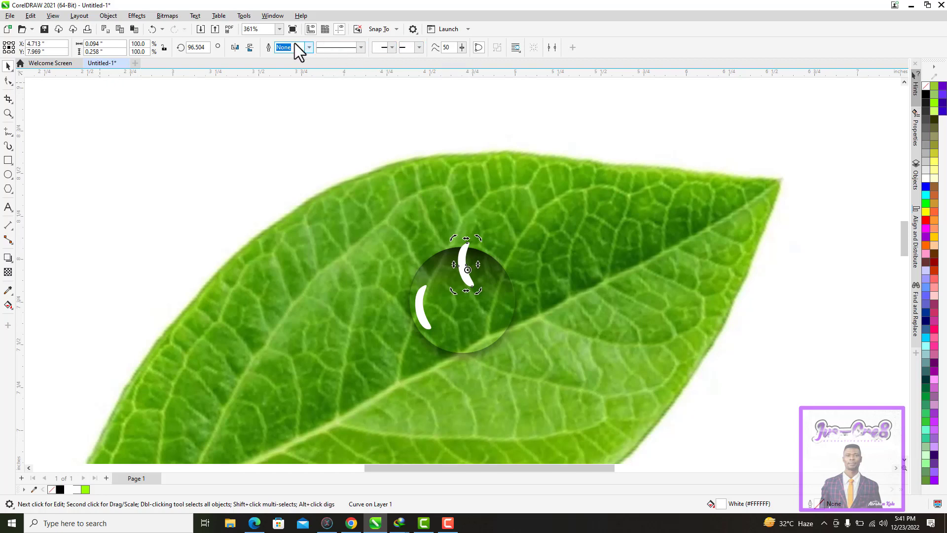
pyautogui.click(248, 47)
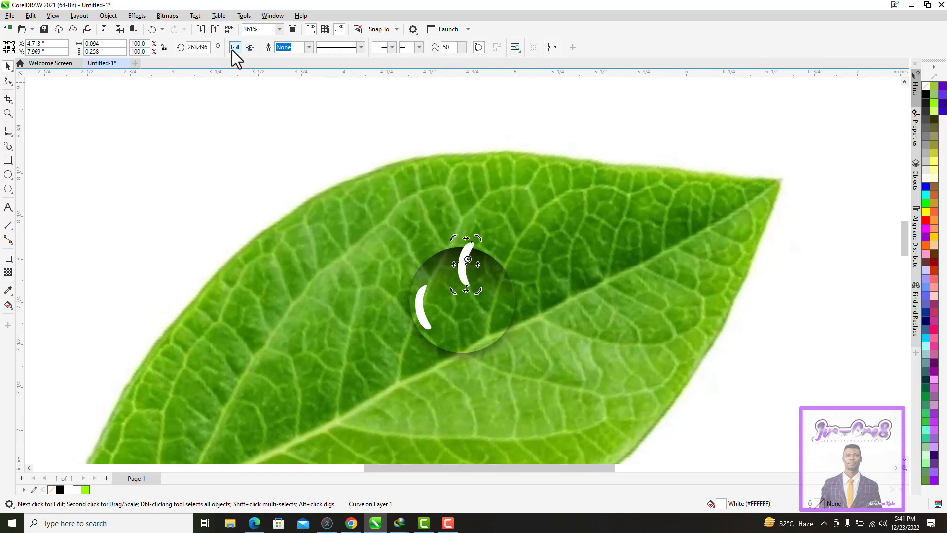
pyautogui.click(234, 49)
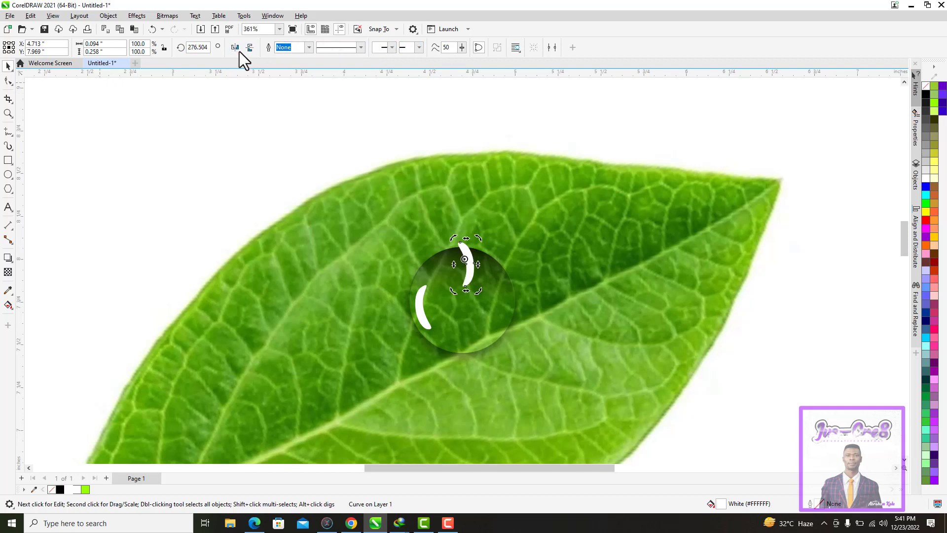
pyautogui.click(517, 94)
pyautogui.click(472, 265)
pyautogui.moveTo(472, 265); pyautogui.dragTo(501, 295)
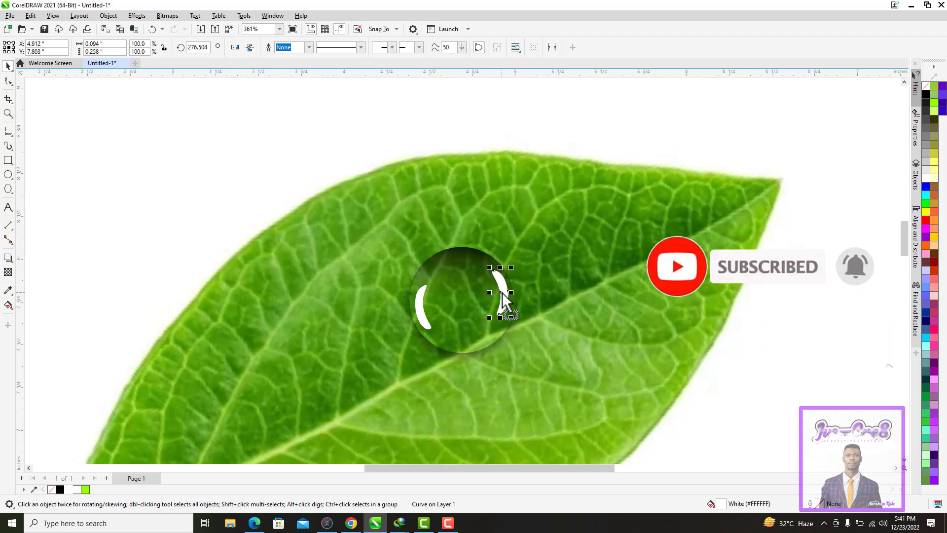
# Apply a uniform transparency of 10 to both white crescent highlights.
pyautogui.keyDown('shift'); pyautogui.click(421, 301); pyautogui.keyUp('shift')
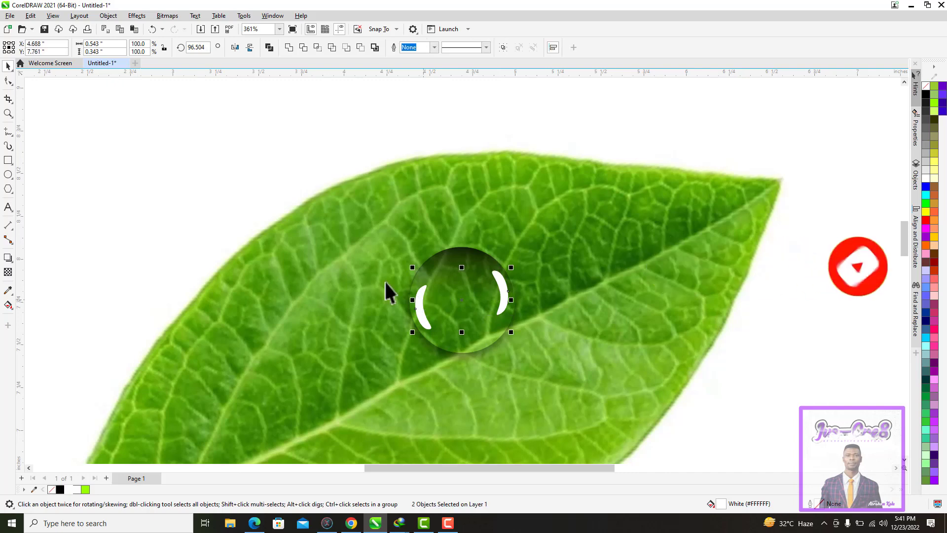
pyautogui.click(8, 272)
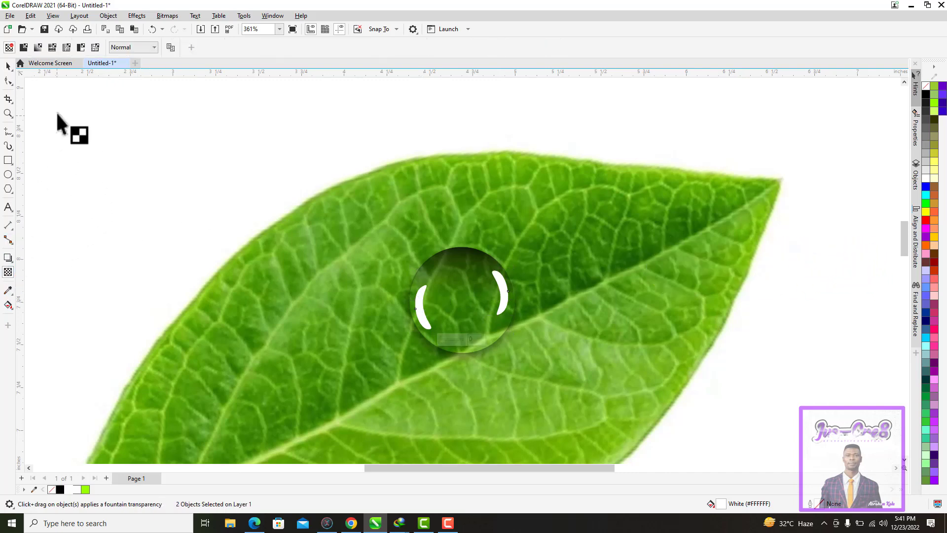
pyautogui.click(24, 47)
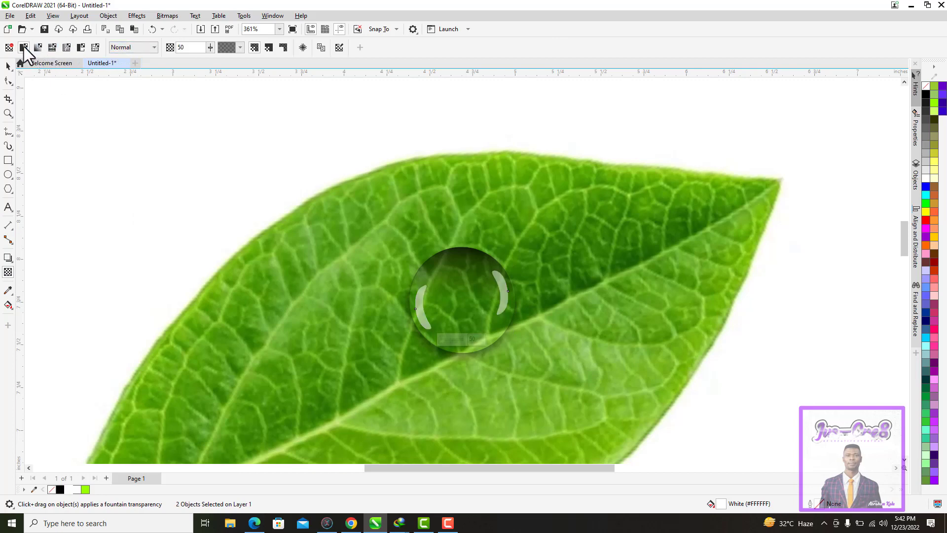
pyautogui.click(210, 47)
pyautogui.click(195, 60)
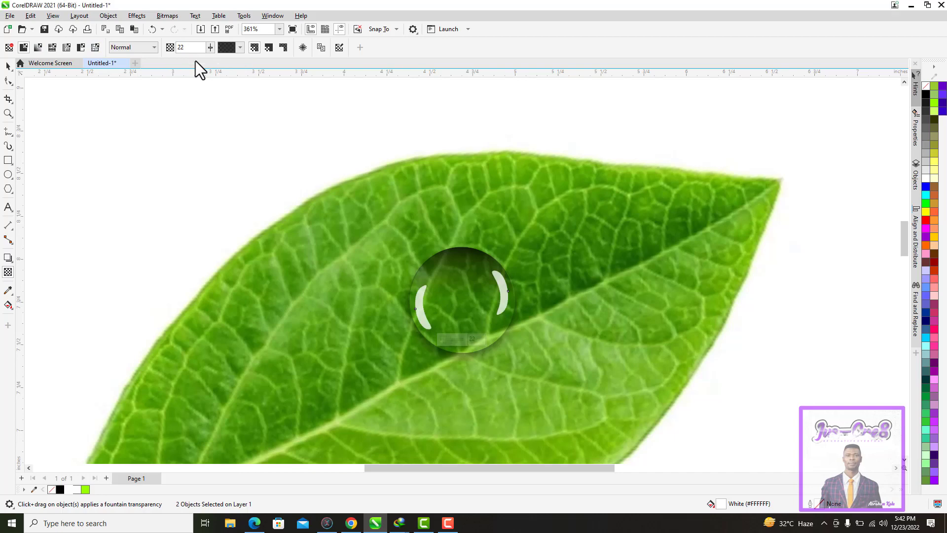
pyautogui.click(210, 48)
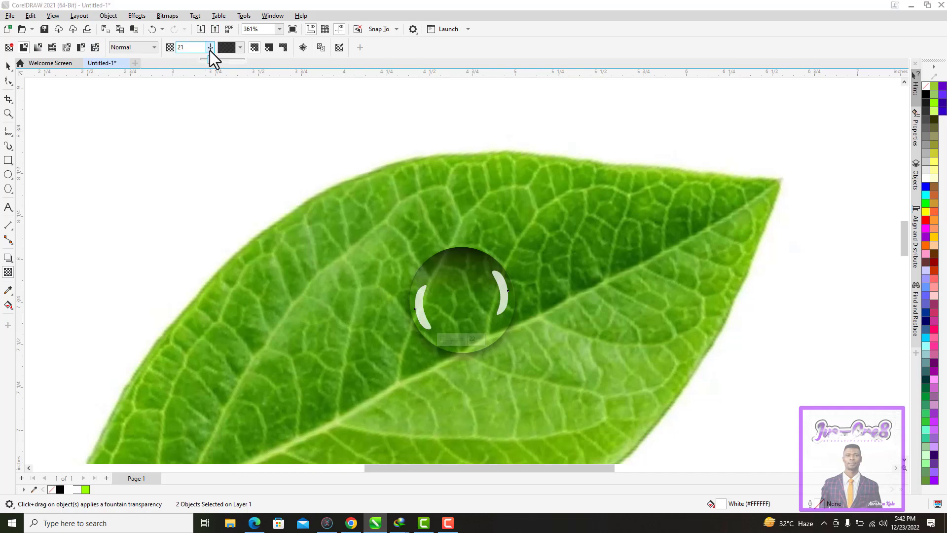
pyautogui.click(205, 59)
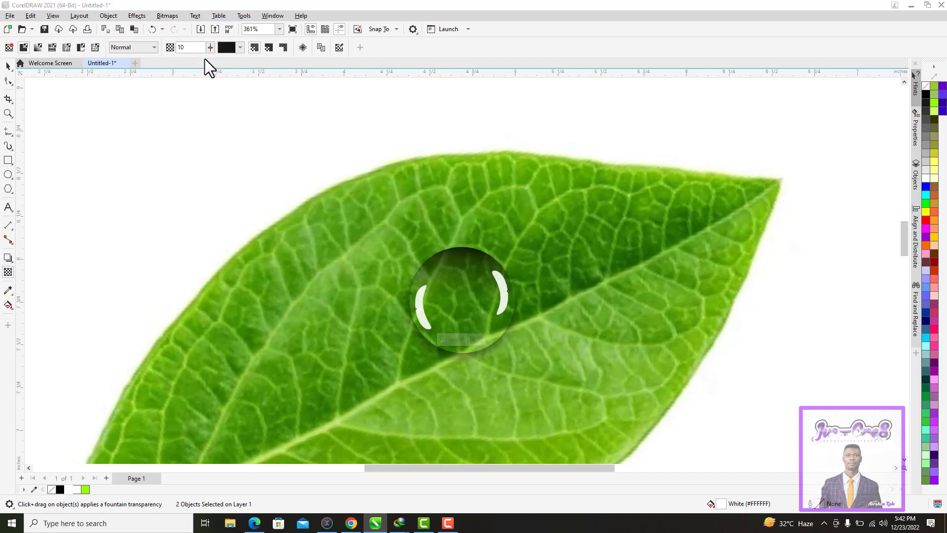
# Select all four pieces that make up the water droplet and group them.
pyautogui.click(8, 67)
pyautogui.click(206, 129)
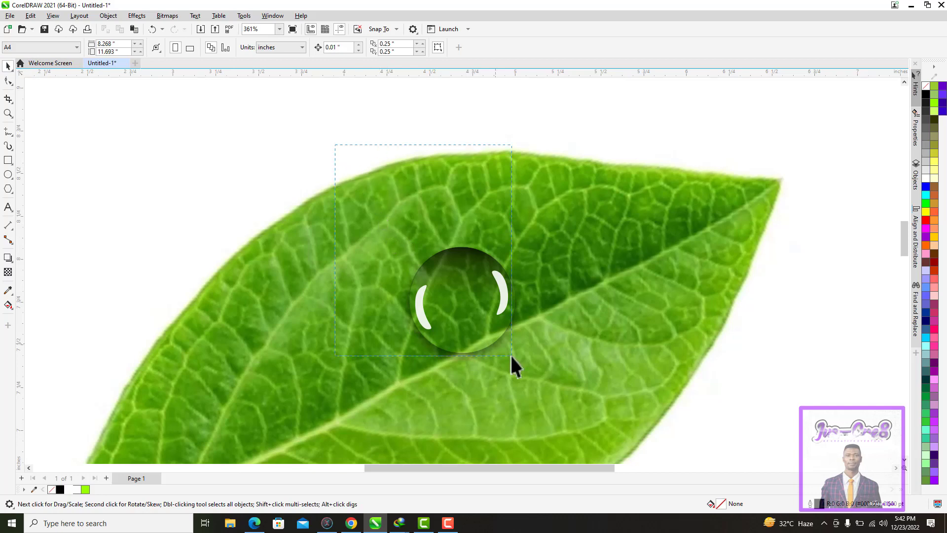
pyautogui.moveTo(511, 355); pyautogui.dragTo(537, 373)
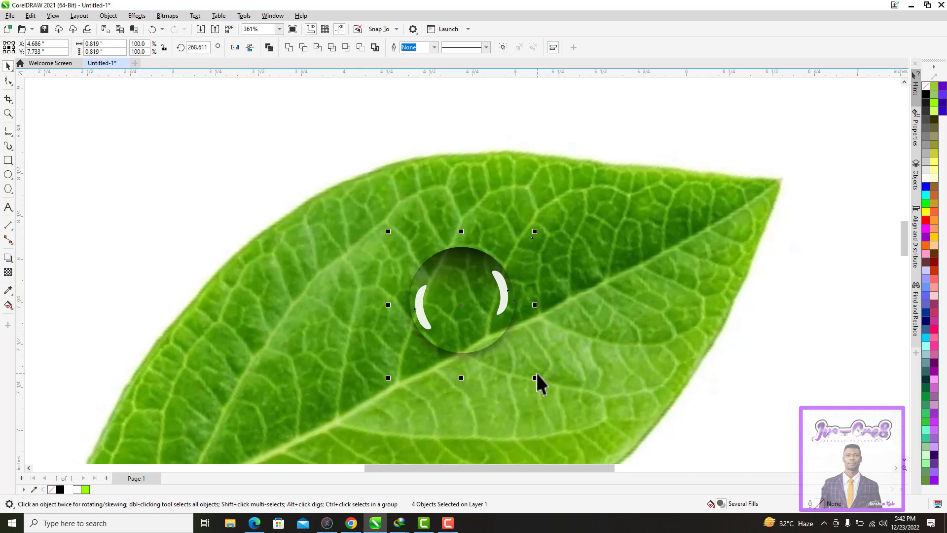
pyautogui.hotkey('ctrl', 'g')
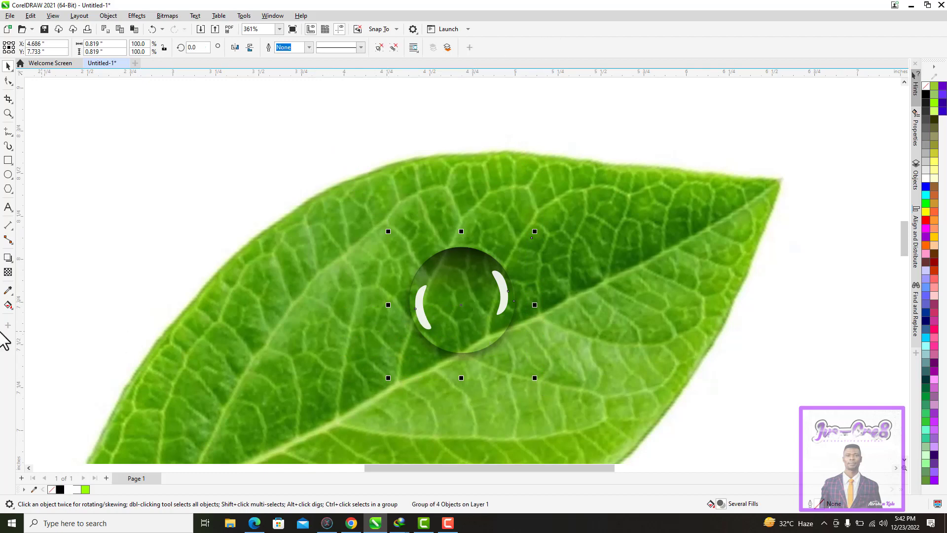
# Convert the grouped droplet to a 300 dpi RGB Color (24-bit) bitmap with anti-aliasing and a transparent background.
pyautogui.click(167, 17)
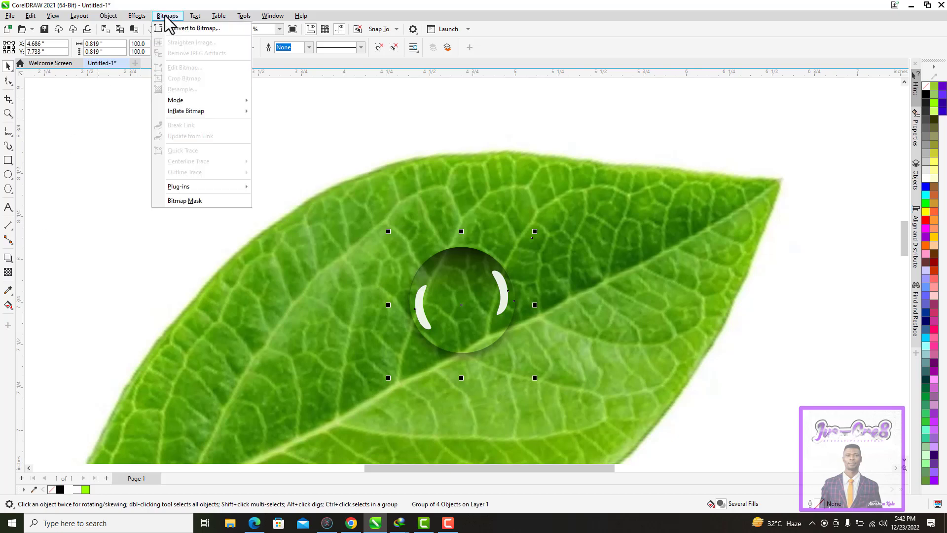
pyautogui.click(186, 30)
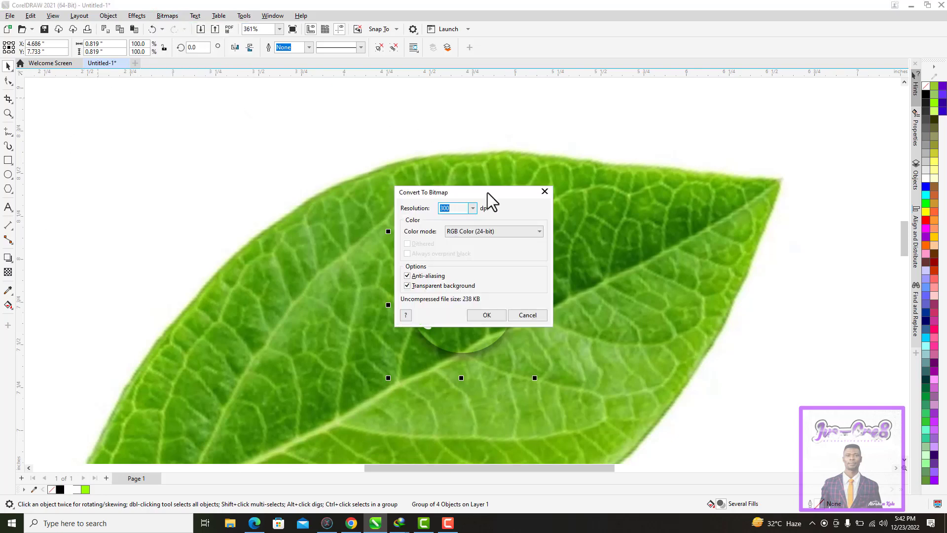
pyautogui.moveTo(487, 194); pyautogui.dragTo(650, 184)
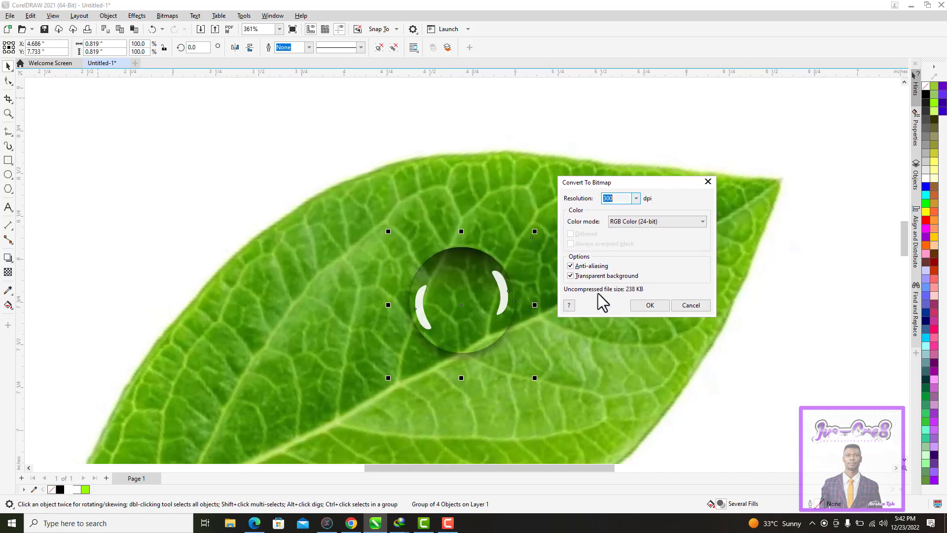
pyautogui.click(646, 307)
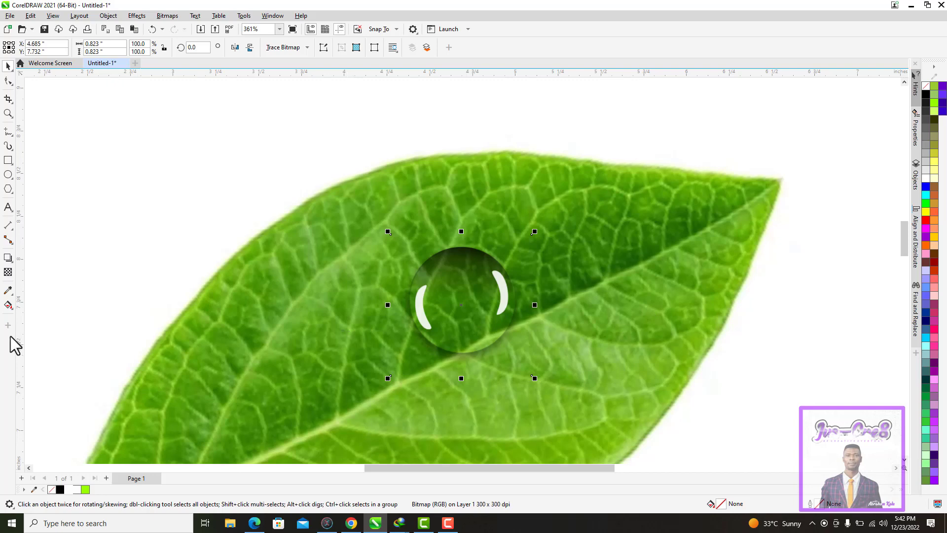
# Reshape the droplet bitmap with an Envelope into a teardrop about 0.823" by 1.006", raising its top and drawing the corners inward.
pyautogui.click(9, 261)
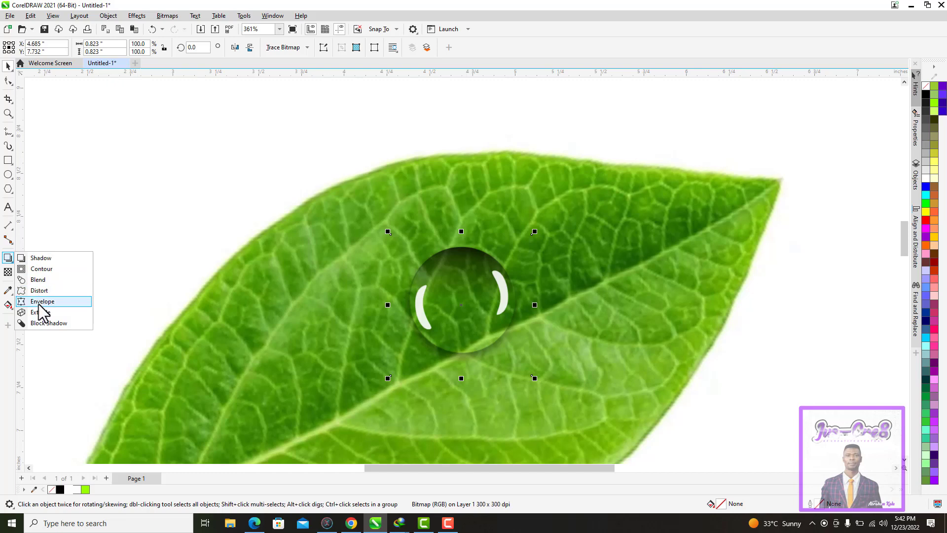
pyautogui.click(39, 302)
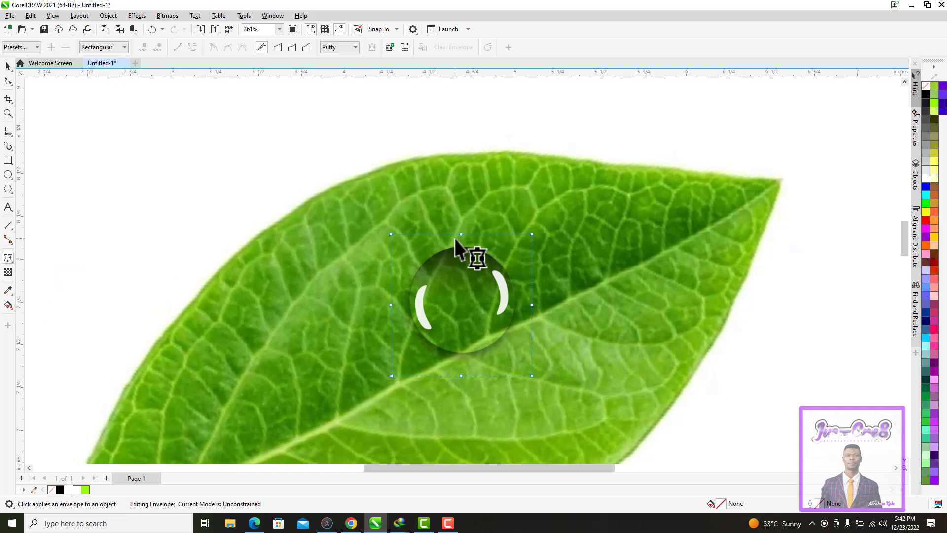
pyautogui.moveTo(461, 233); pyautogui.dragTo(456, 203)
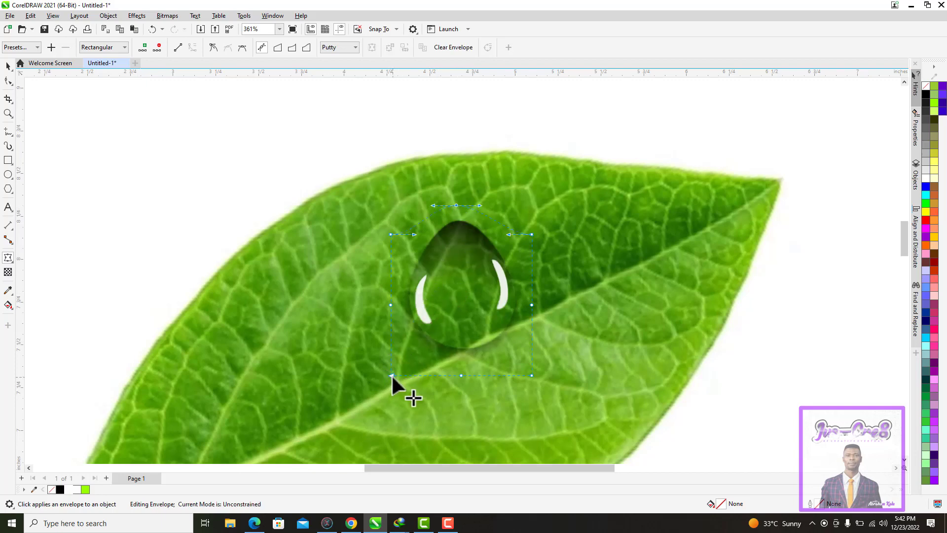
pyautogui.moveTo(391, 375); pyautogui.dragTo(407, 375)
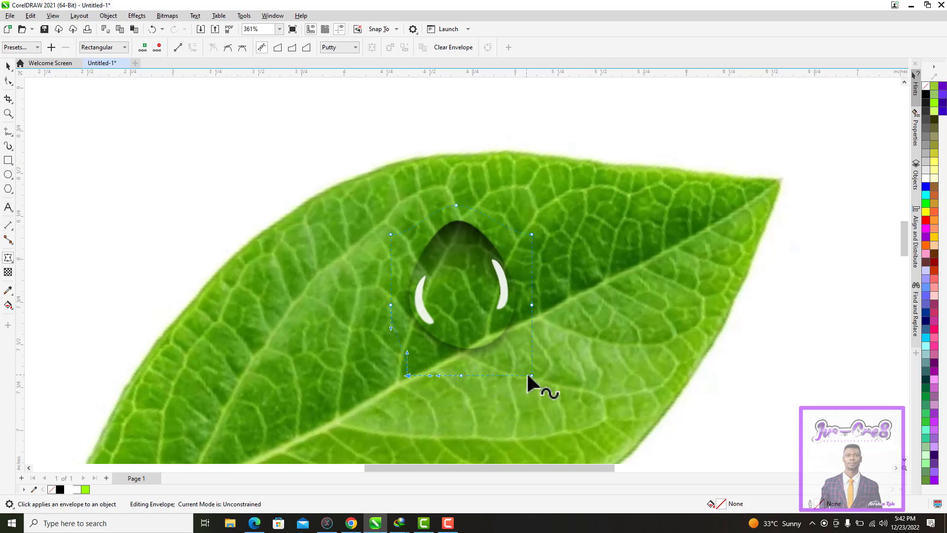
pyautogui.moveTo(532, 376); pyautogui.dragTo(512, 378)
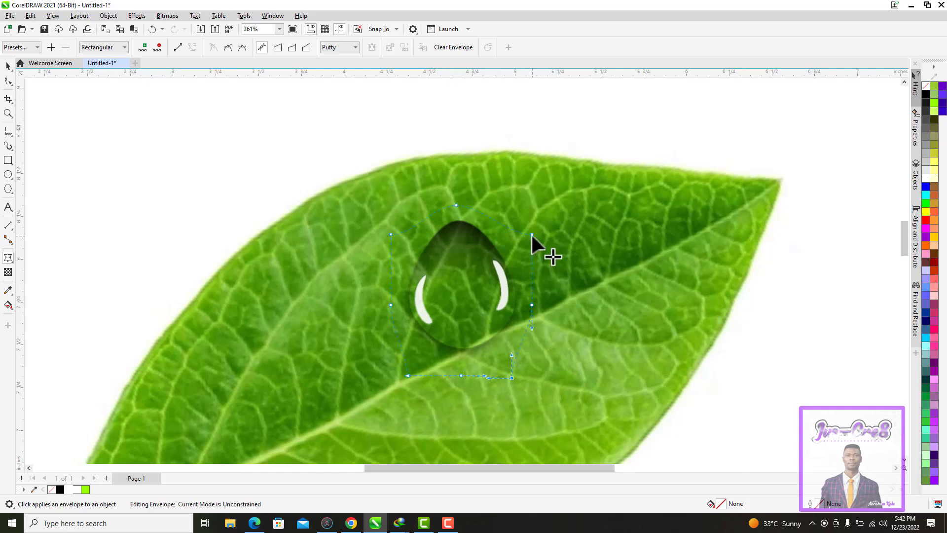
pyautogui.moveTo(532, 235); pyautogui.dragTo(516, 245)
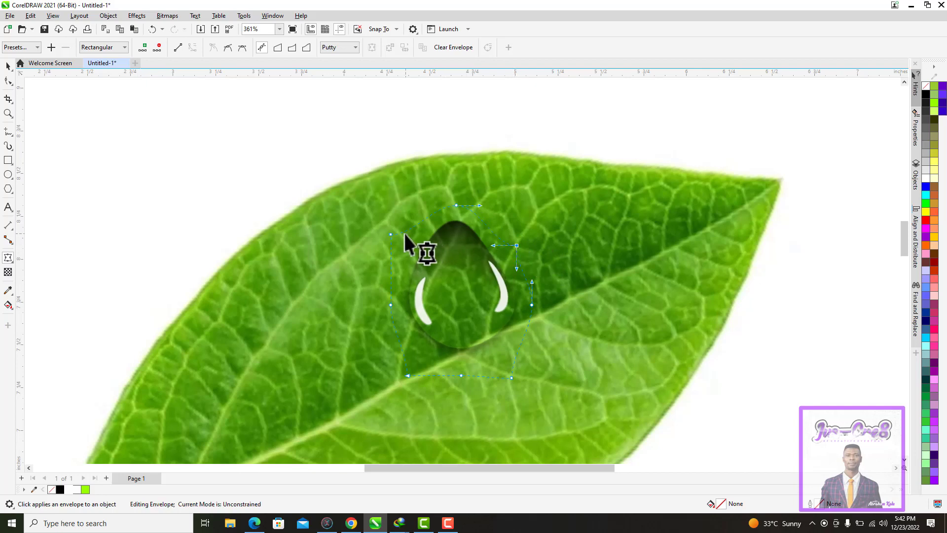
pyautogui.moveTo(390, 236); pyautogui.dragTo(400, 250)
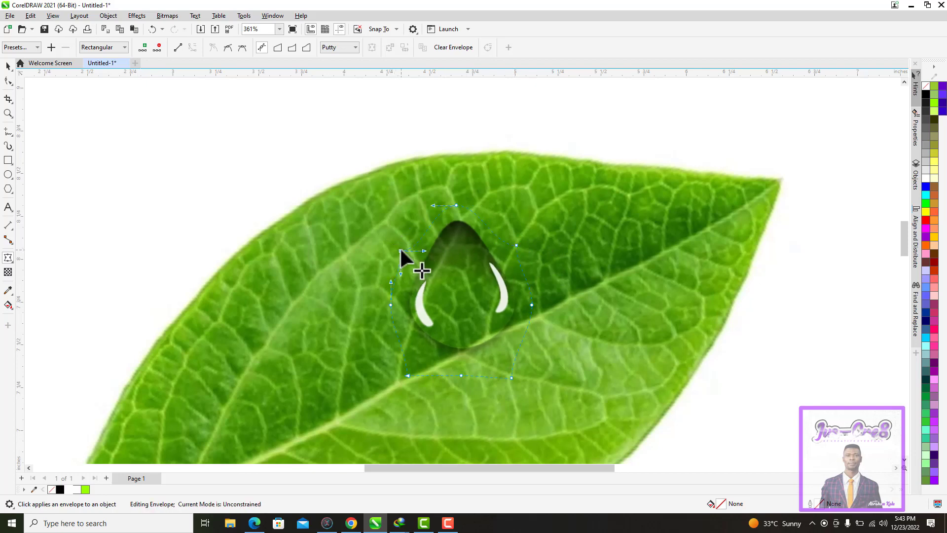
pyautogui.click(8, 65)
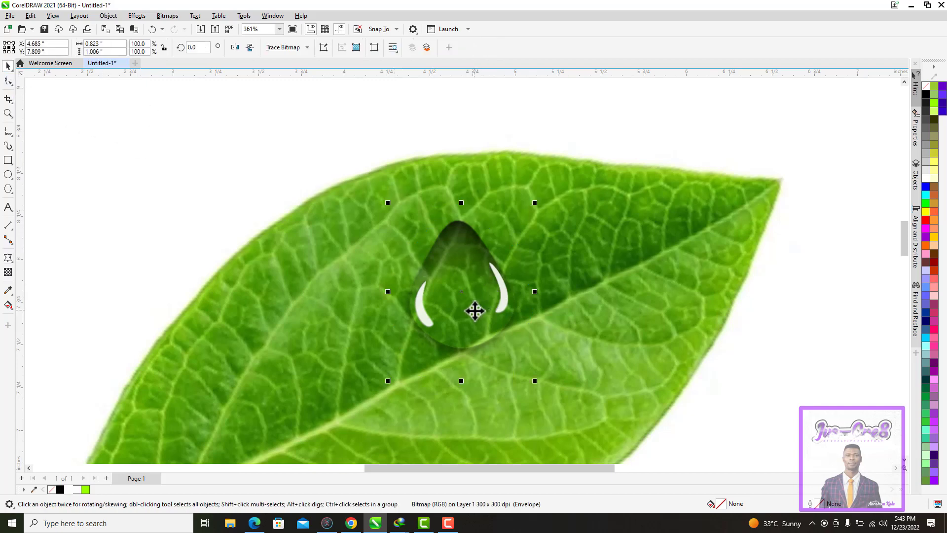
# Scale the teardrop to about 60.6% and place a duplicate down and left of it at about X 4.141", Y 7.39".
pyautogui.scroll(-3, 475, 311)
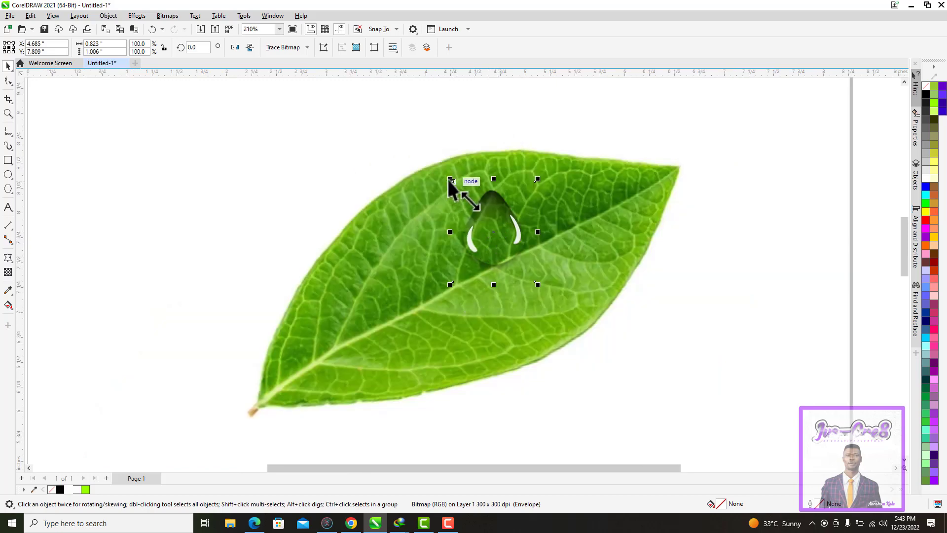
pyautogui.moveTo(449, 178); pyautogui.dragTo(482, 219)
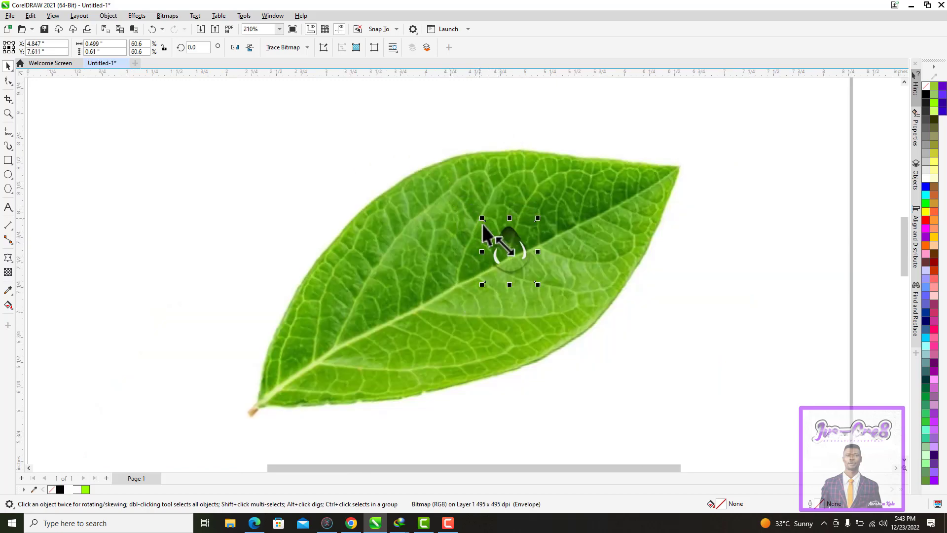
pyautogui.hotkey('ctrl', 'd')
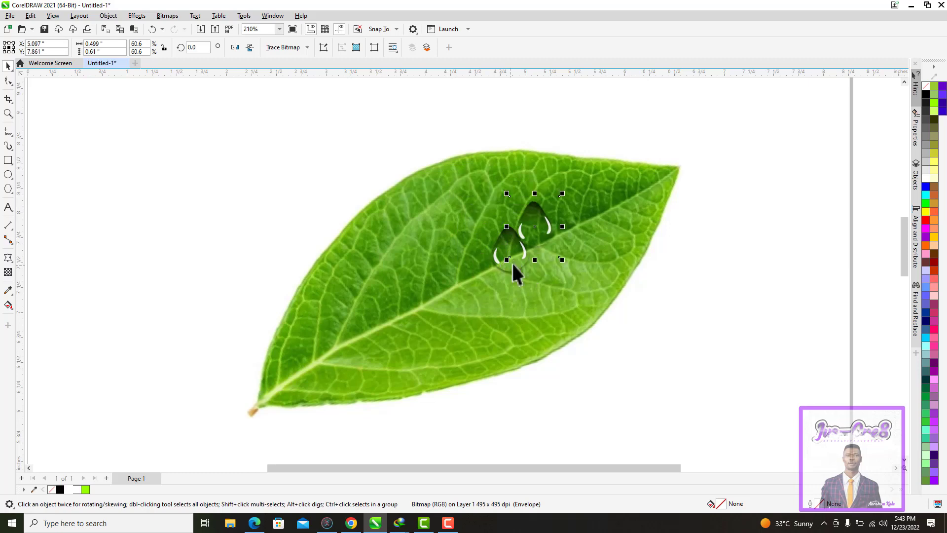
pyautogui.moveTo(535, 227); pyautogui.dragTo(441, 273)
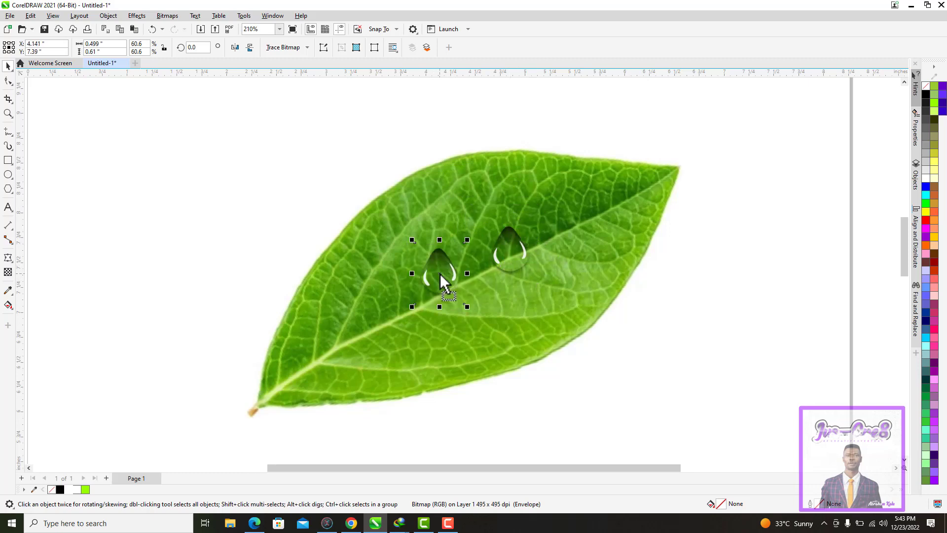
# Reshape the duplicate droplet's envelope into a flatter, left-leaning drop about 0.677" by 0.531".
pyautogui.click(9, 258)
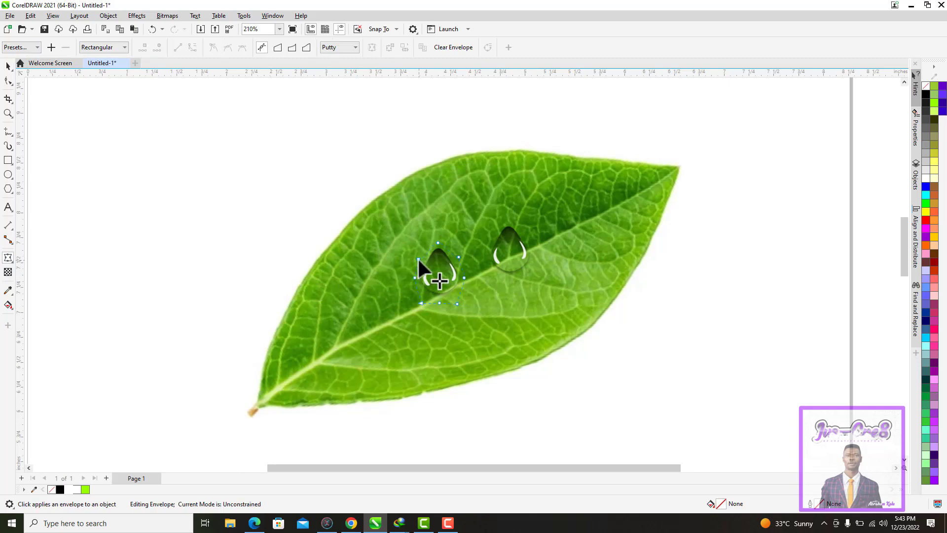
pyautogui.moveTo(418, 259); pyautogui.dragTo(398, 259)
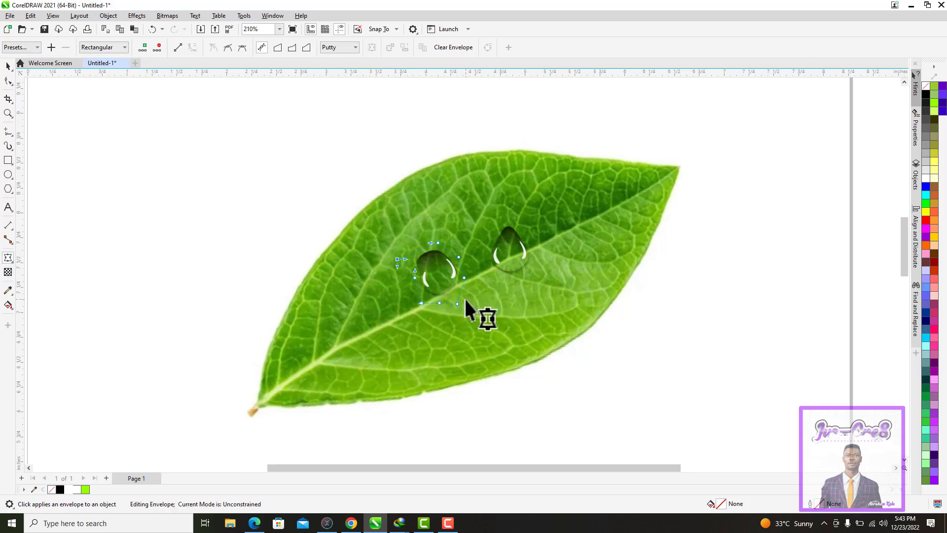
pyautogui.moveTo(419, 302); pyautogui.dragTo(427, 295)
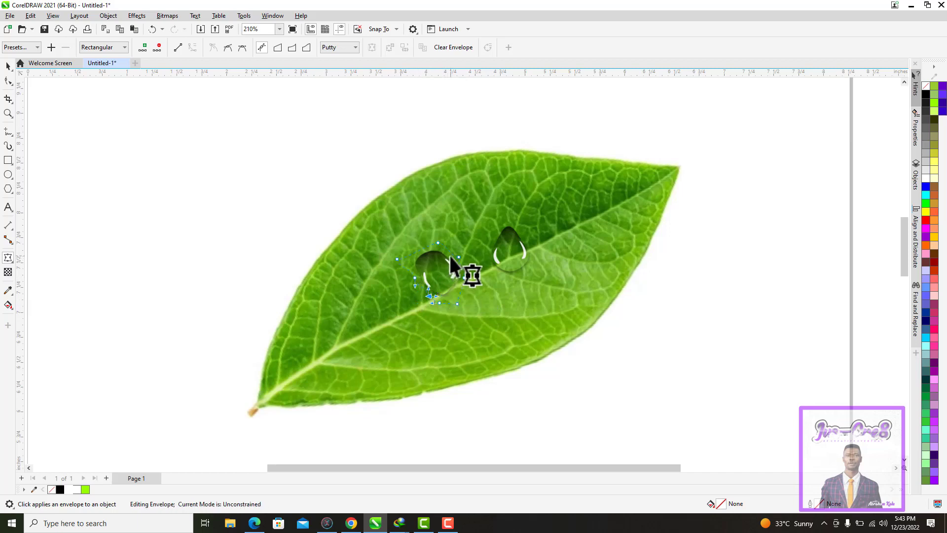
pyautogui.moveTo(456, 255); pyautogui.dragTo(449, 255)
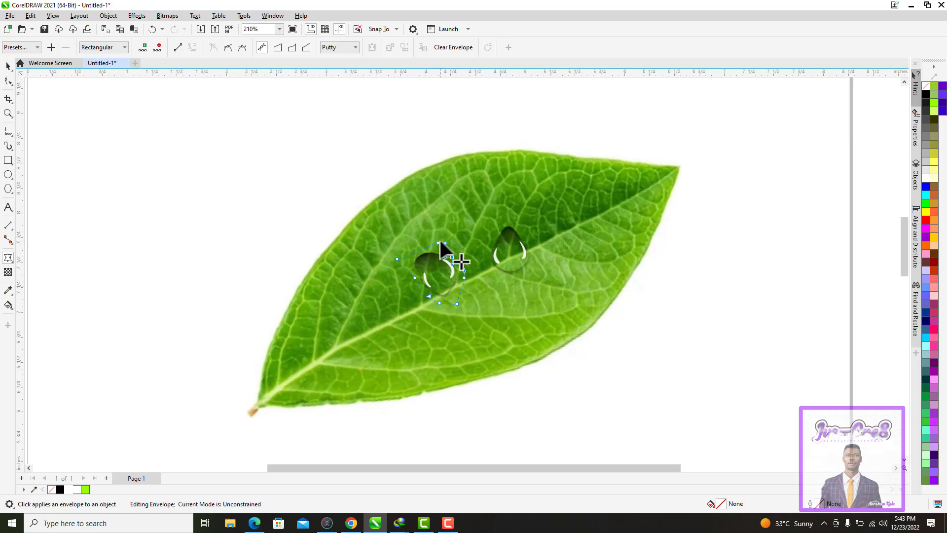
pyautogui.moveTo(437, 242); pyautogui.dragTo(436, 248)
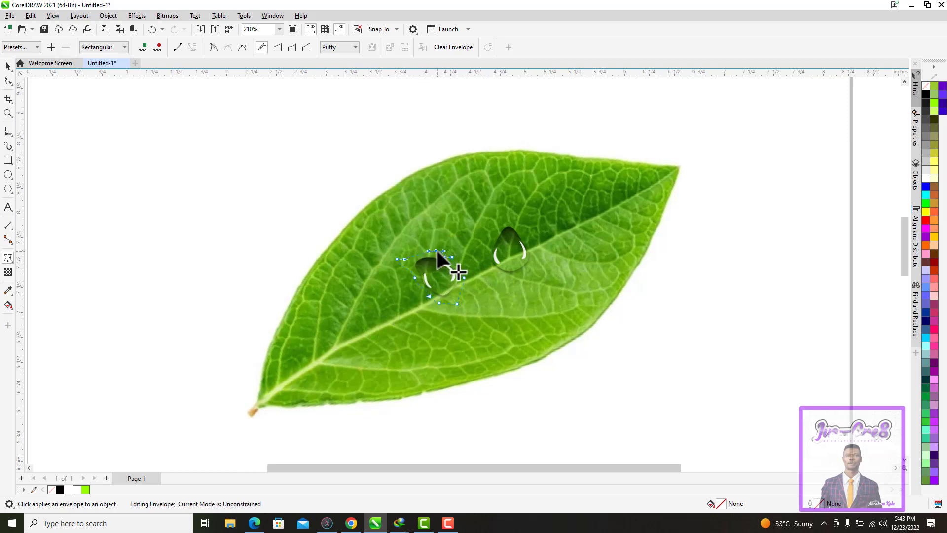
pyautogui.click(8, 66)
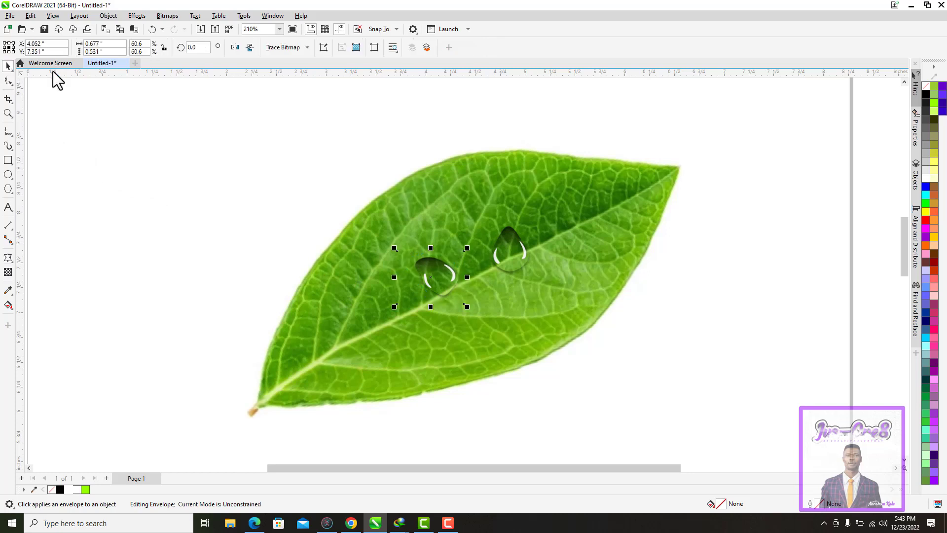
# Duplicate the original teardrop and place the copy on the leaf's upper part at about X 4.298", Y 8.069".
pyautogui.click(511, 256)
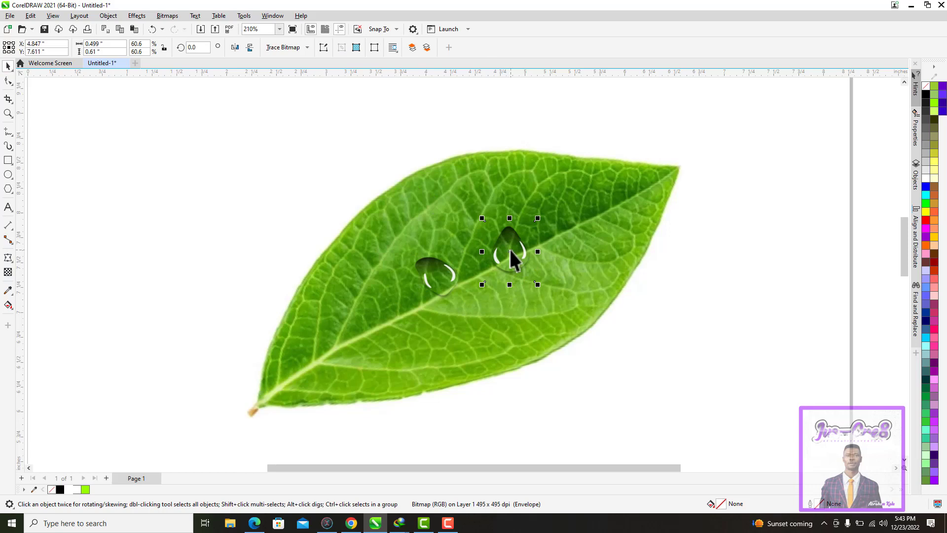
pyautogui.hotkey('ctrl', 'd')
pyautogui.moveTo(544, 221); pyautogui.dragTo(463, 211)
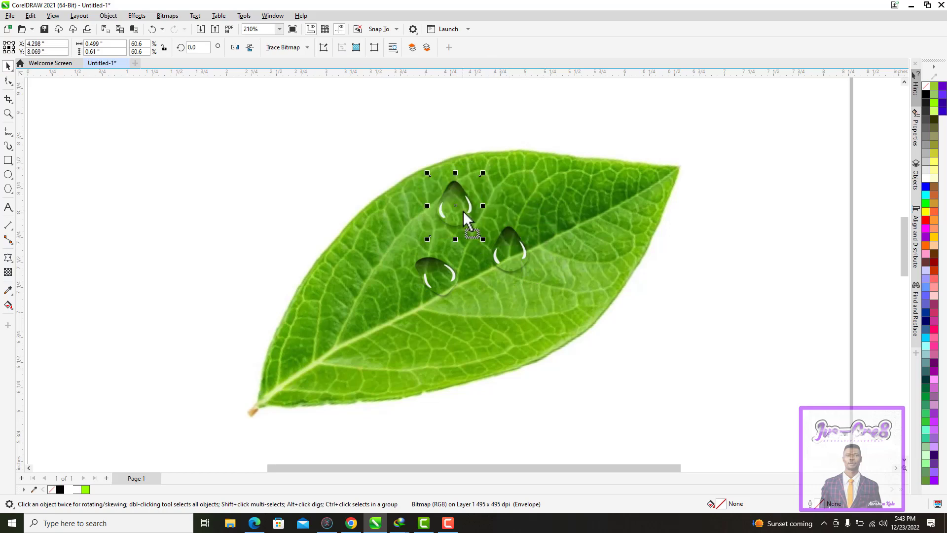
# Reshape the upper droplet's envelope into a flatter drop, raising its bottom edge, pulling its upper-right corner outward and drawing its left side inward.
pyautogui.click(7, 81)
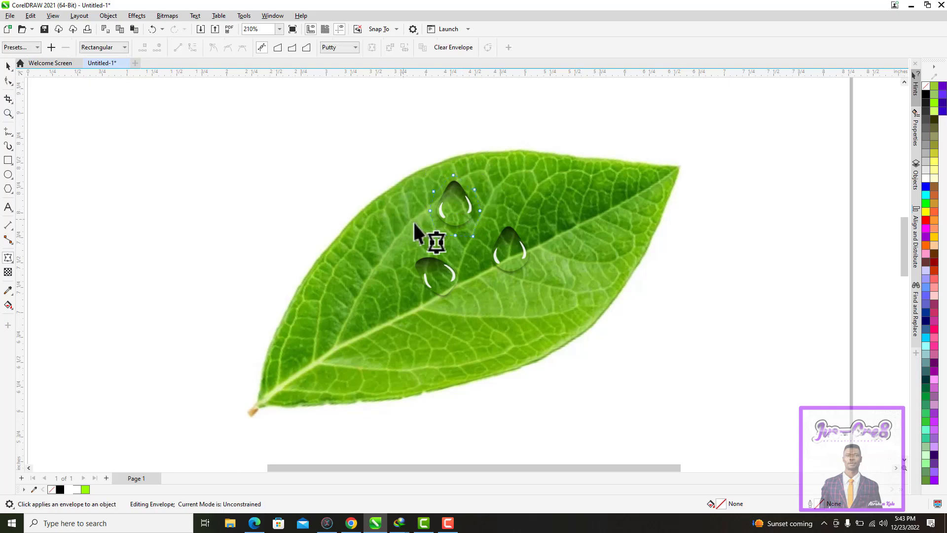
pyautogui.click(455, 235)
pyautogui.moveTo(455, 234); pyautogui.dragTo(497, 187)
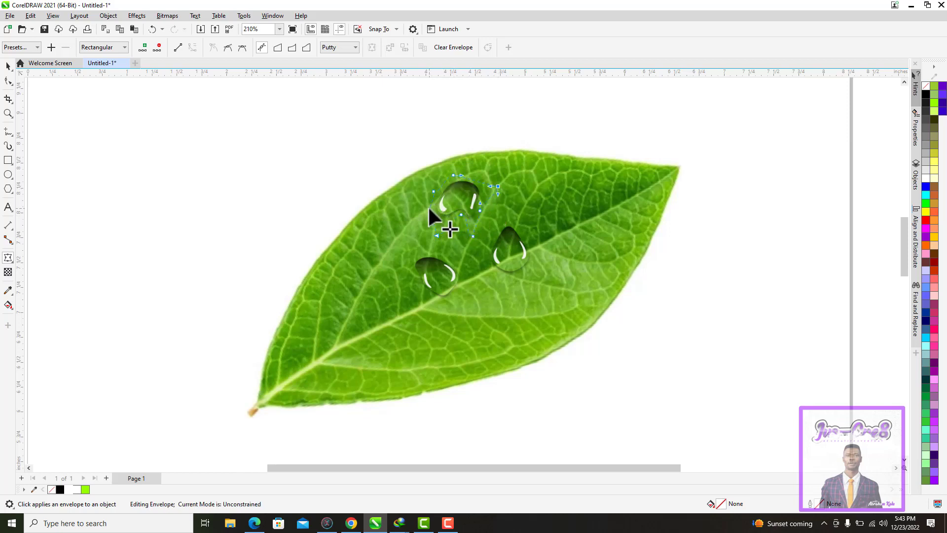
pyautogui.moveTo(432, 210); pyautogui.dragTo(437, 208)
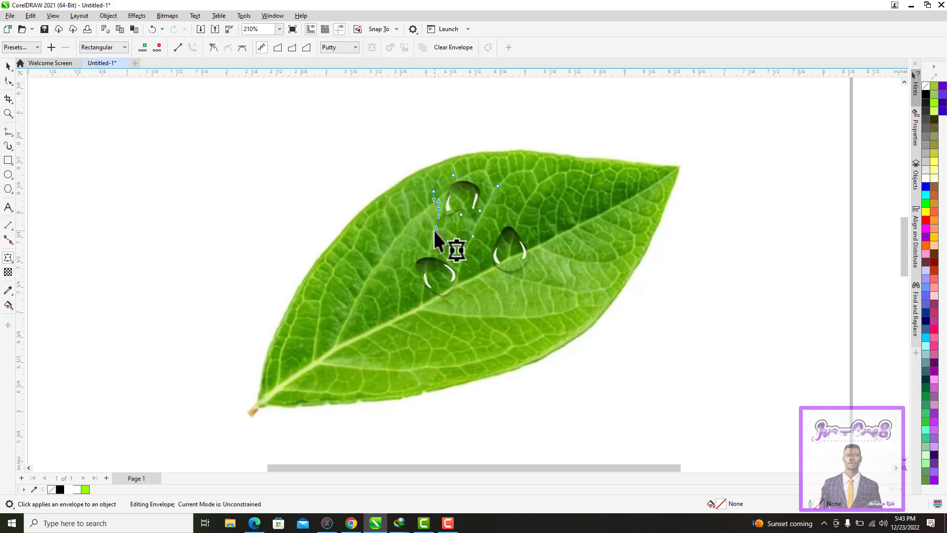
pyautogui.click(435, 231)
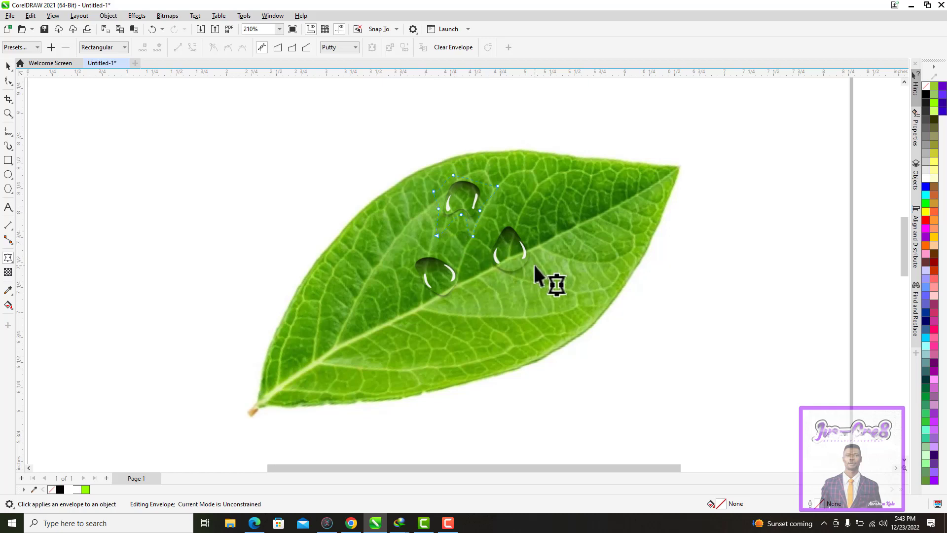
# Duplicate the original teardrop on the midrib and place the copy near the leaf's tip at about X 5.88", Y 8.059".
pyautogui.click(516, 257)
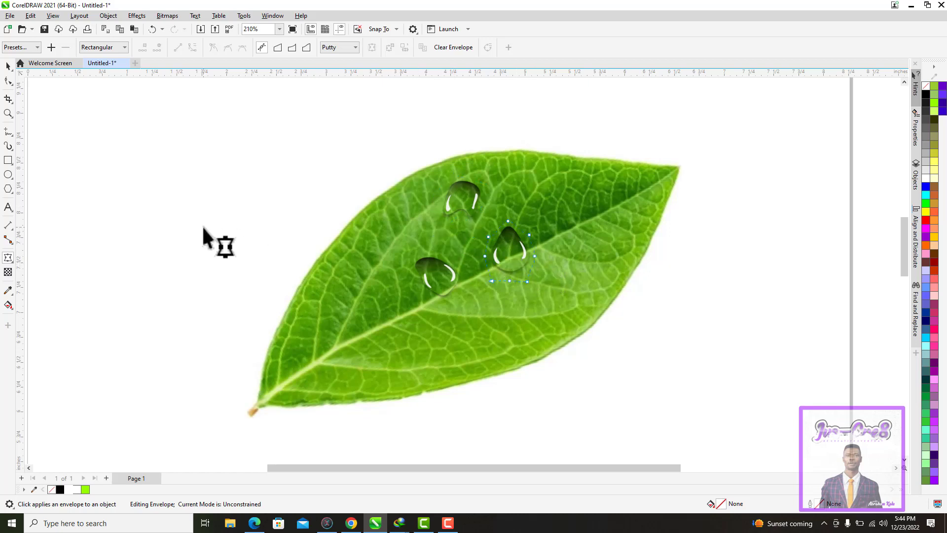
pyautogui.hotkey('ctrl', 'd')
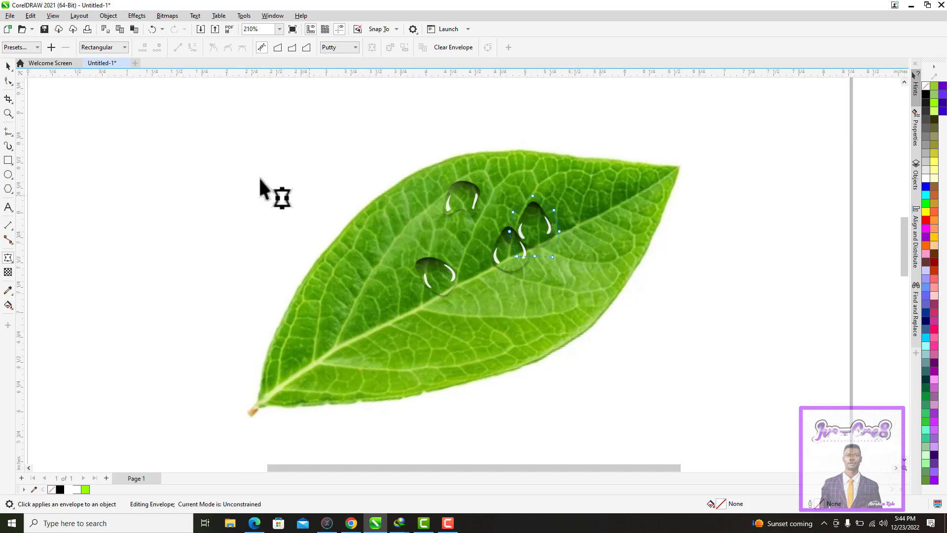
pyautogui.click(7, 67)
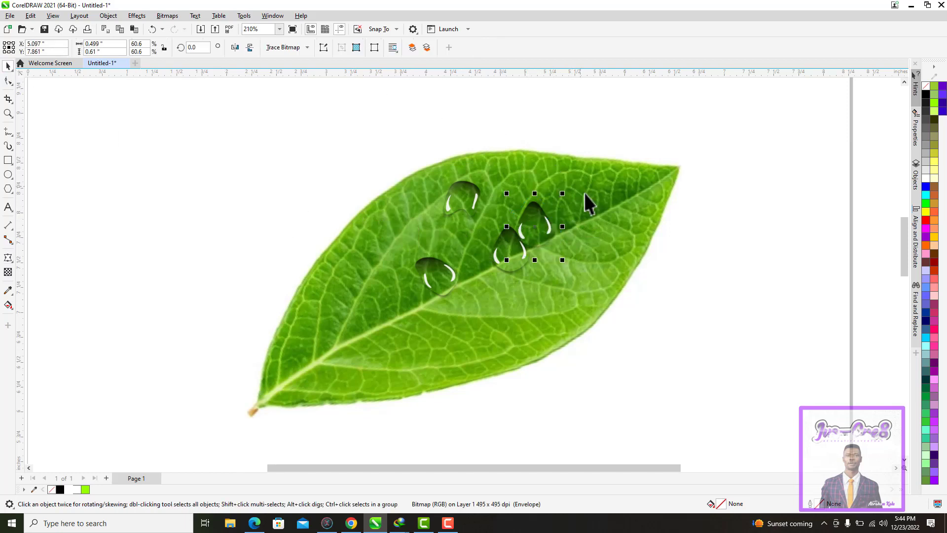
pyautogui.moveTo(543, 222); pyautogui.dragTo(619, 202)
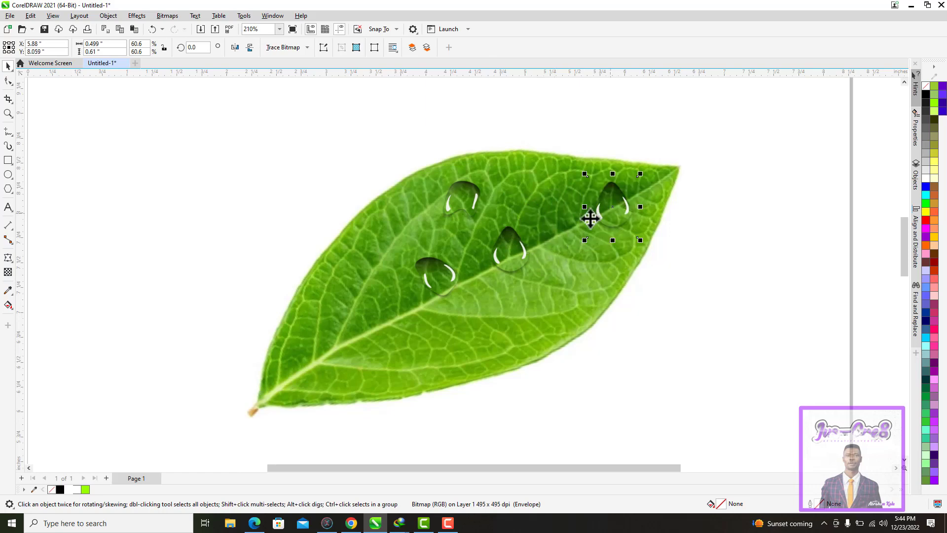
# Stretch the tip droplet's envelope down and left to about 0.663" by 0.77", and place a duplicate below the midrib at about X 5.029", Y 7.032".
pyautogui.click(8, 257)
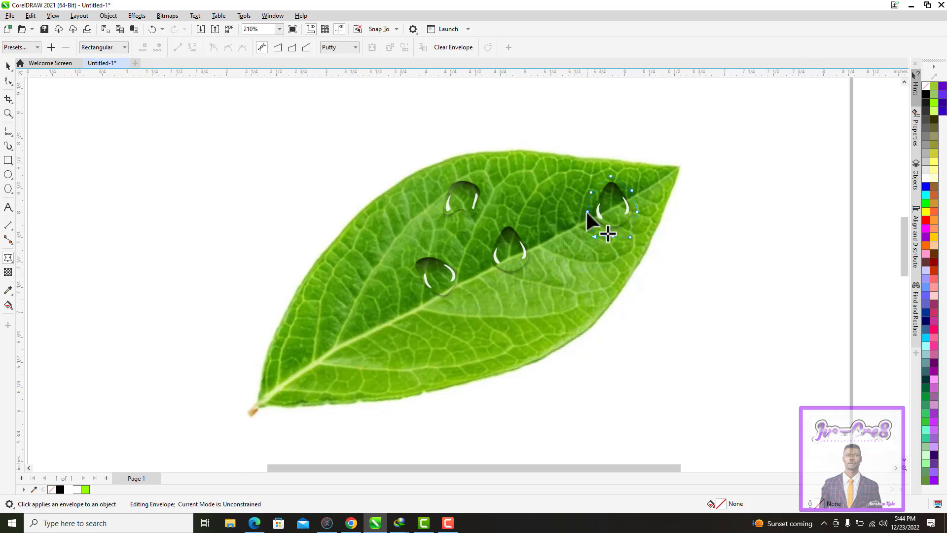
pyautogui.moveTo(587, 213); pyautogui.dragTo(601, 252)
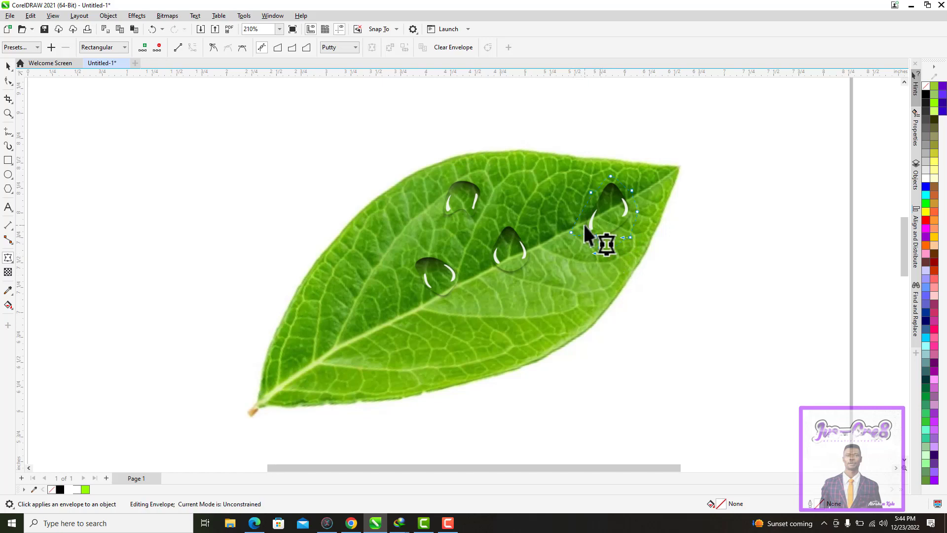
pyautogui.click(7, 67)
pyautogui.moveTo(611, 215); pyautogui.dragTo(534, 309)
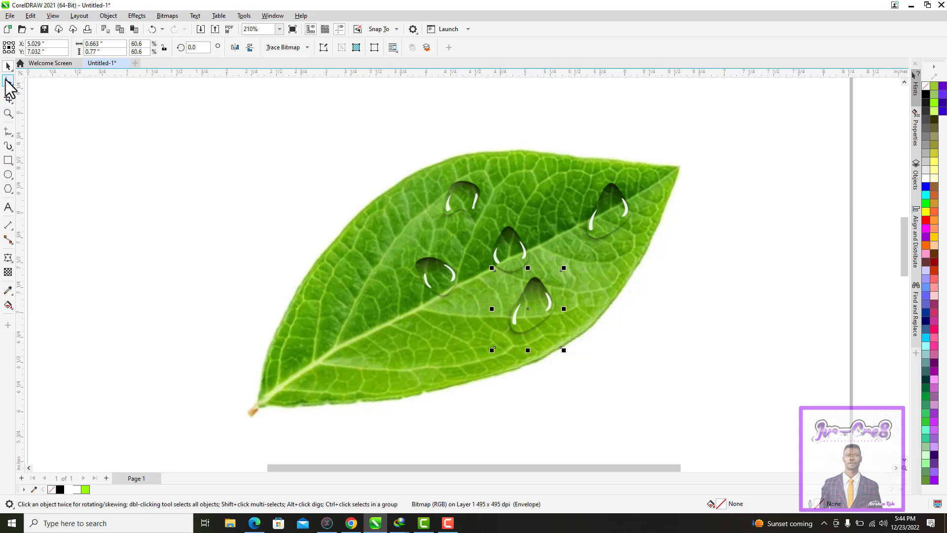
pyautogui.press('space')
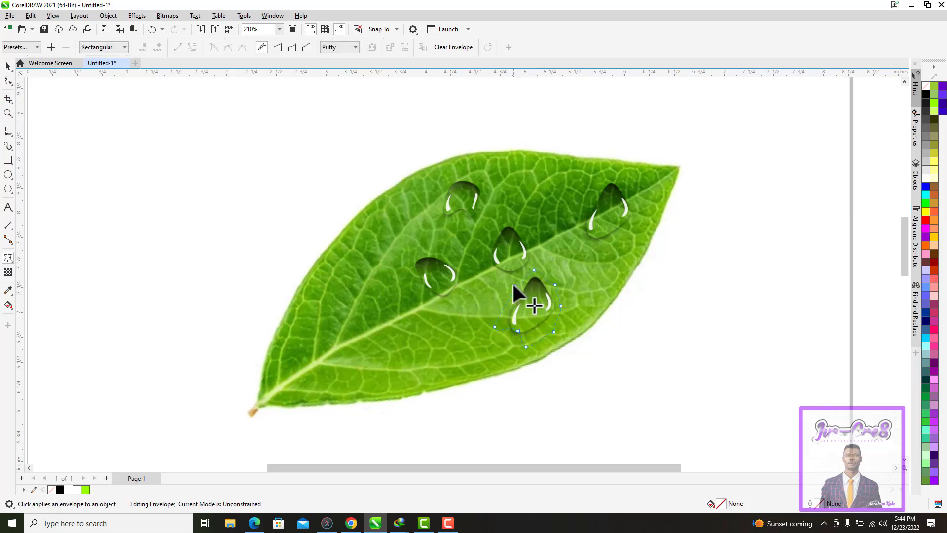
pyautogui.moveTo(514, 285); pyautogui.dragTo(464, 324)
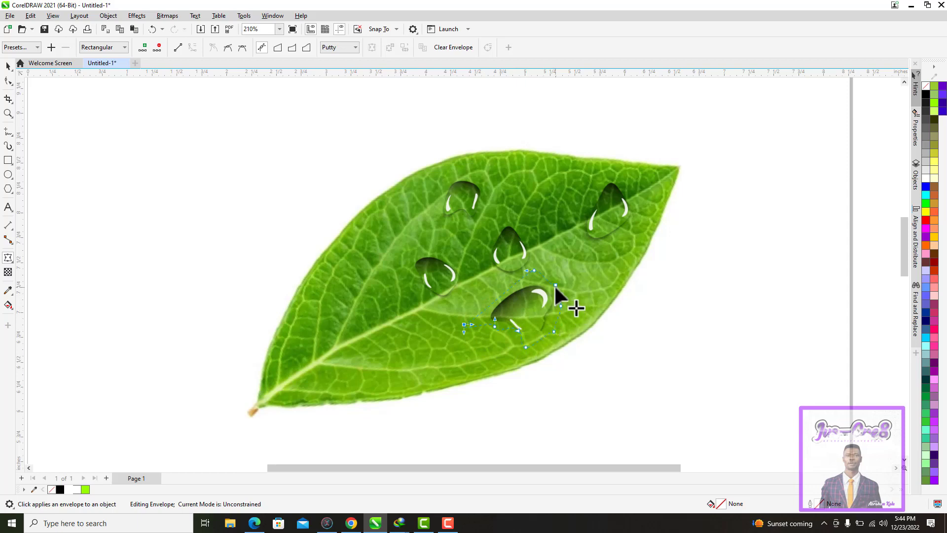
pyautogui.moveTo(555, 284); pyautogui.dragTo(538, 341)
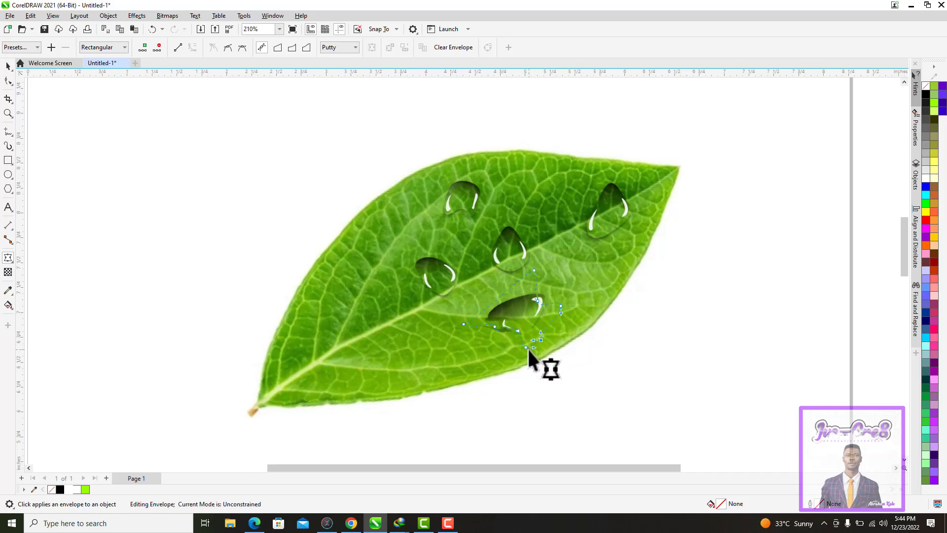
pyautogui.hotkey('ctrl', 'z')
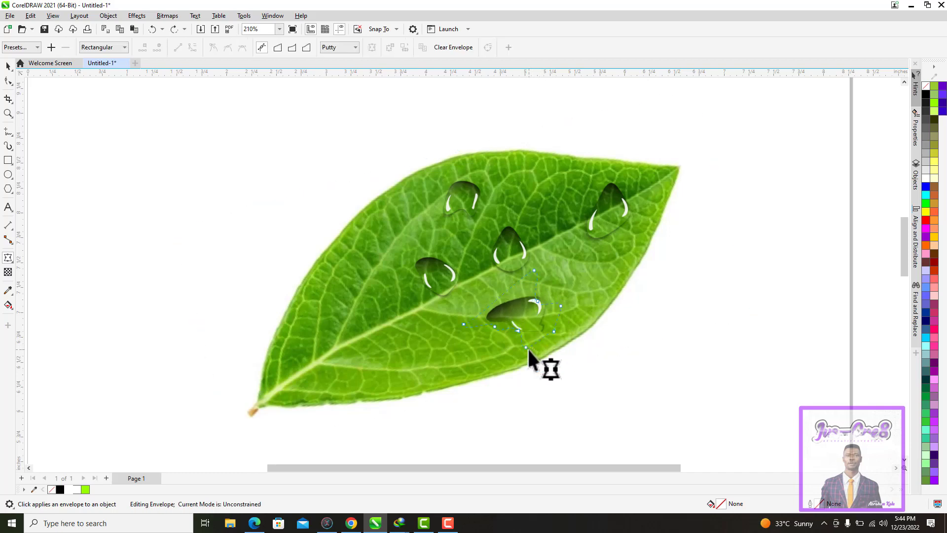
pyautogui.hotkey('ctrl', 'z')
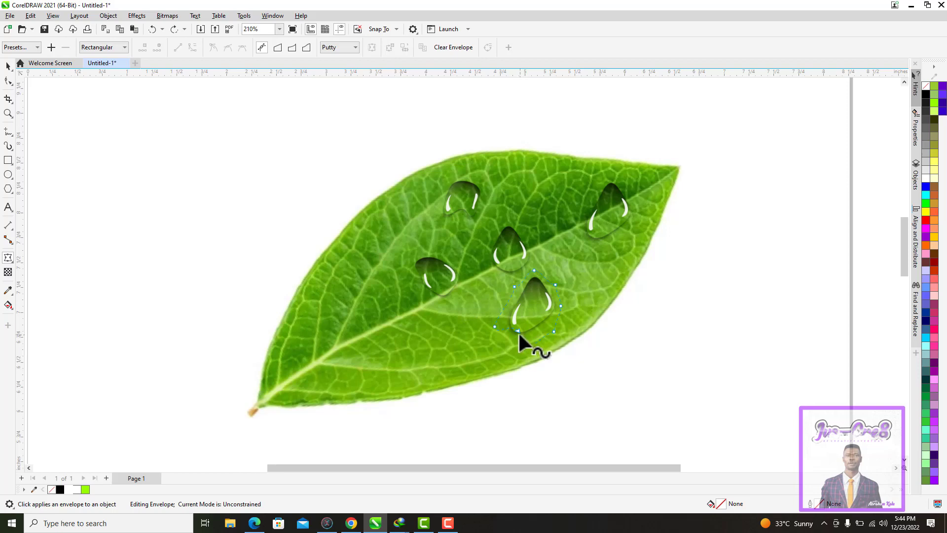
# Stretch the lower droplet's envelope down and left to about 1.026" by 1.053", and scale the droplet to about 42.7%.
pyautogui.moveTo(514, 334); pyautogui.dragTo(506, 347)
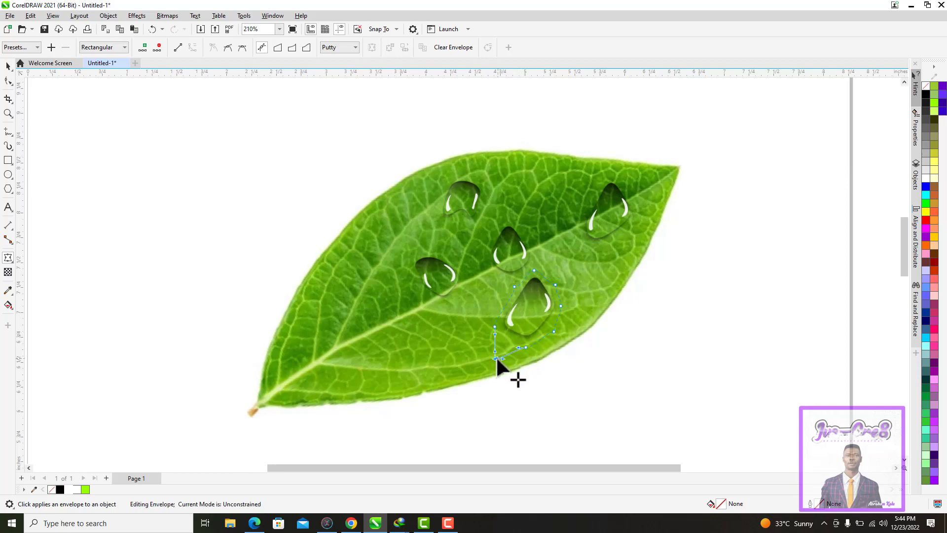
pyautogui.click(496, 357)
pyautogui.moveTo(488, 359); pyautogui.dragTo(460, 373)
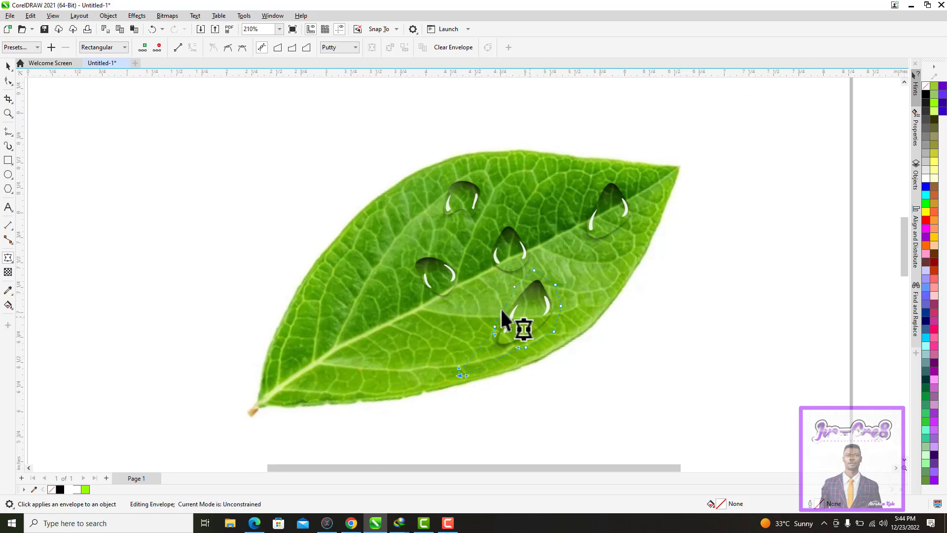
pyautogui.click(8, 66)
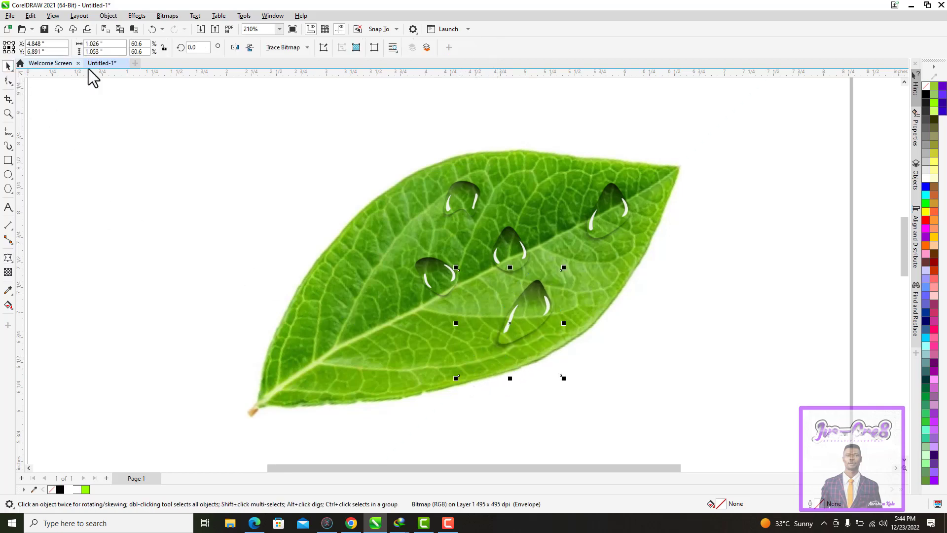
pyautogui.moveTo(564, 265); pyautogui.dragTo(535, 301)
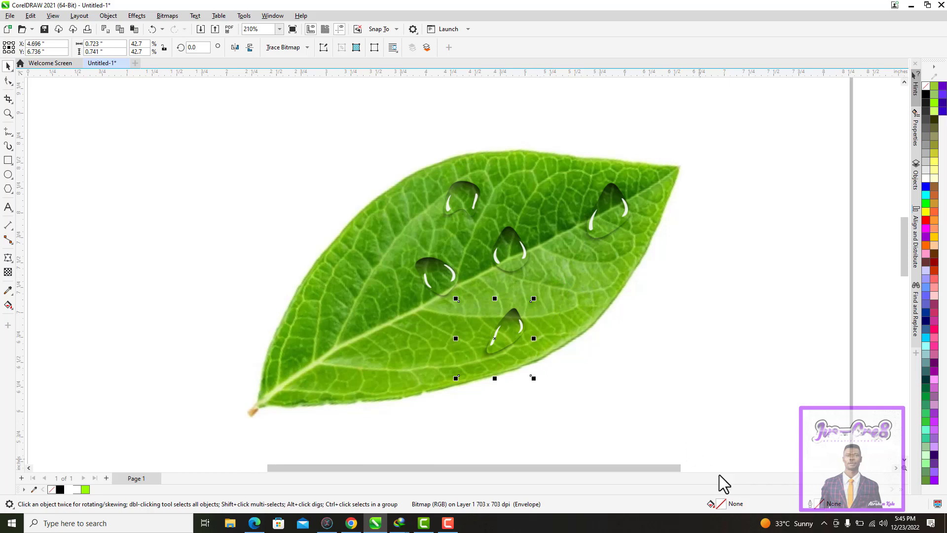
# Move the droplet near the leaf's tip down and left to about X 5.612", Y 7.771", and deselect it.
pyautogui.click(596, 221)
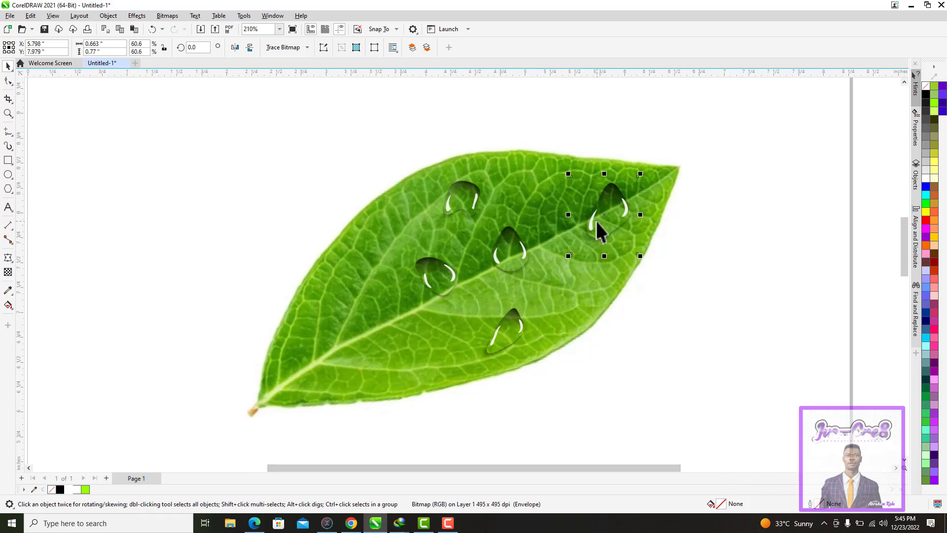
pyautogui.moveTo(596, 221); pyautogui.dragTo(578, 241)
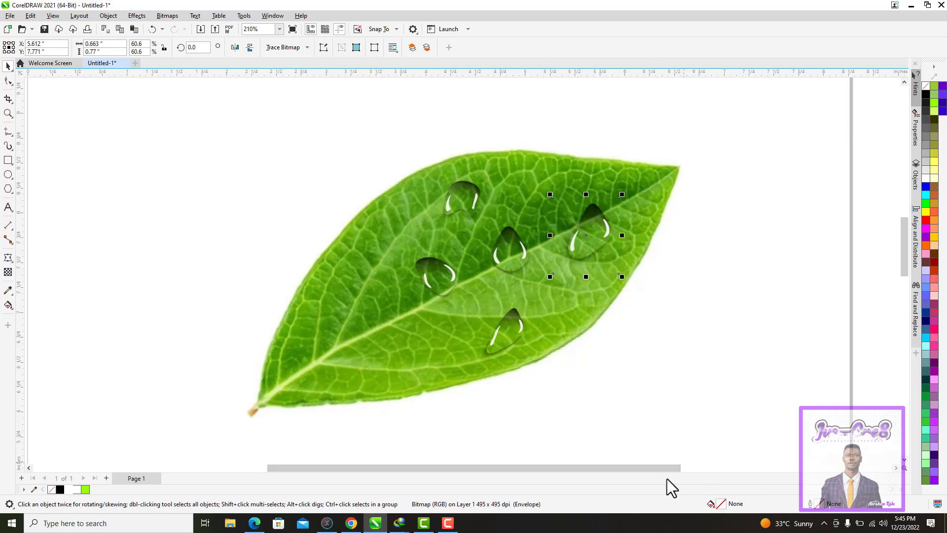
pyautogui.click(41, 101)
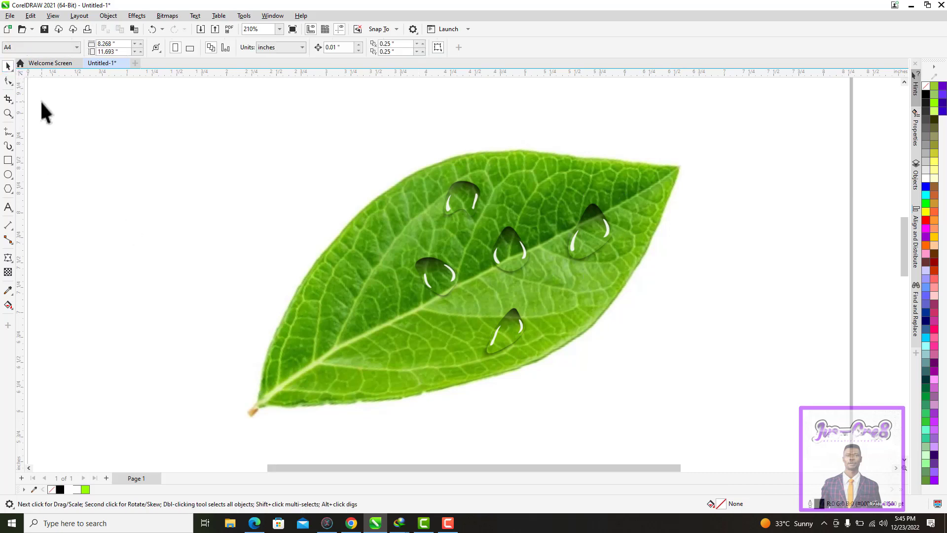
pyautogui.press('F5')
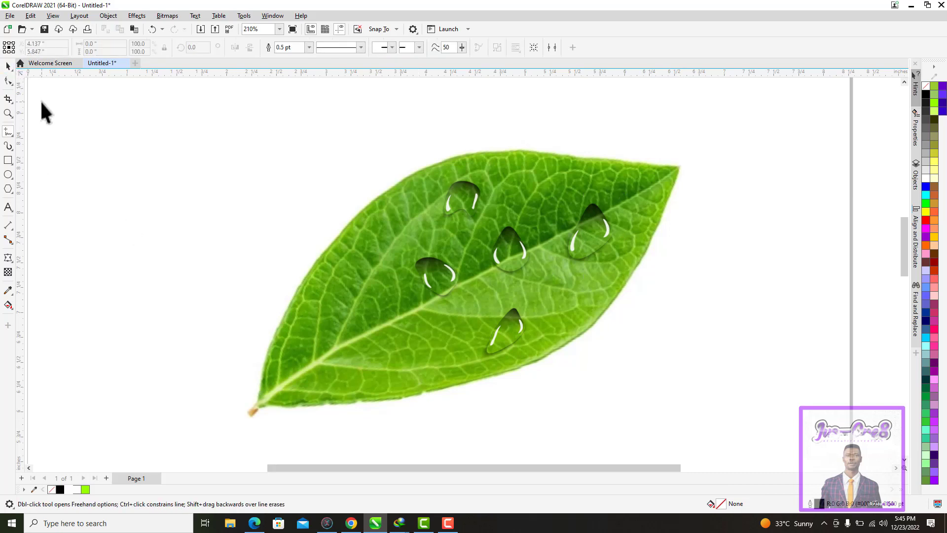
pyautogui.click(7, 66)
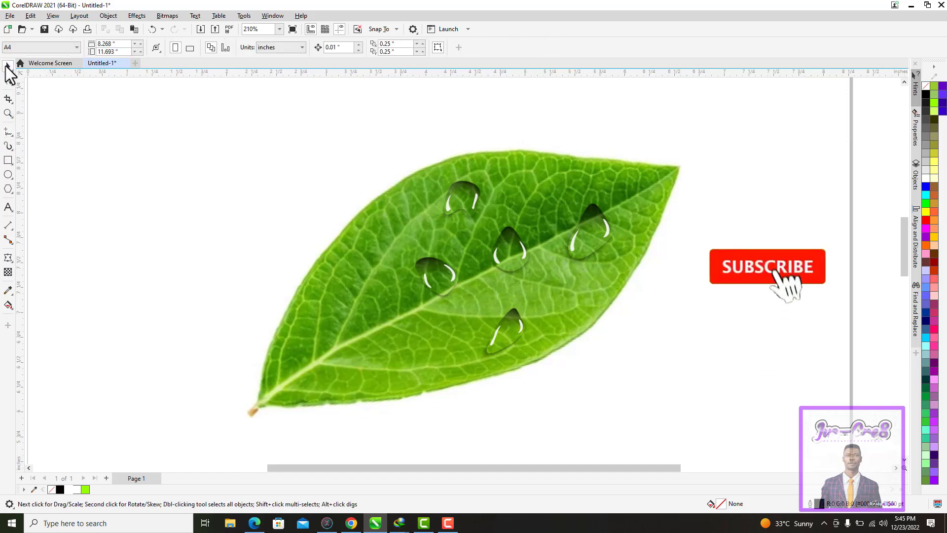